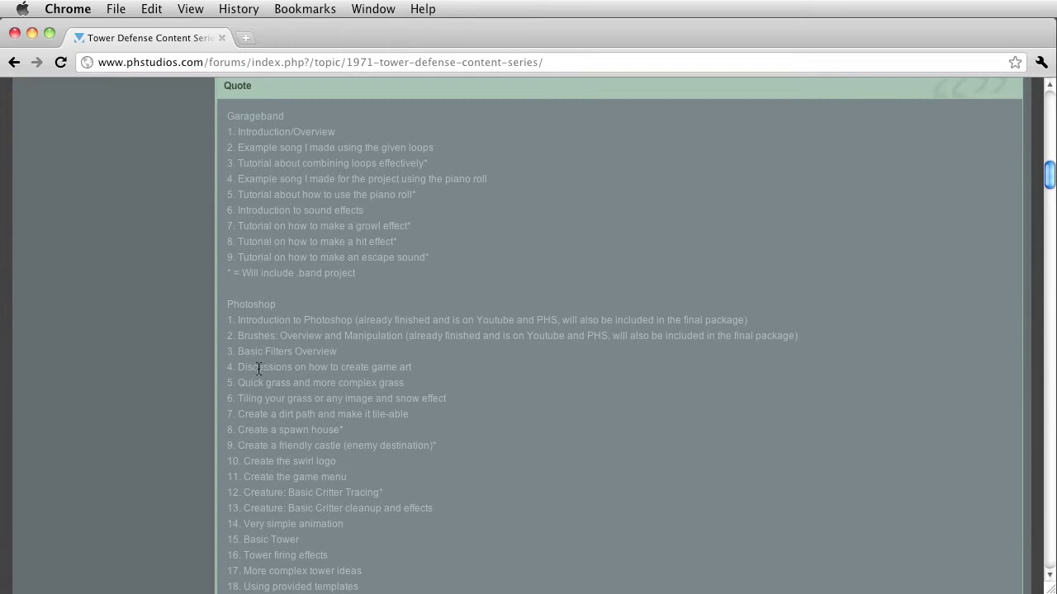
- Highlight the lesson title "Discussions on how to create game art" and switch to Finder to list the contents of the PSDs folder
drag(241, 367, 418, 368)
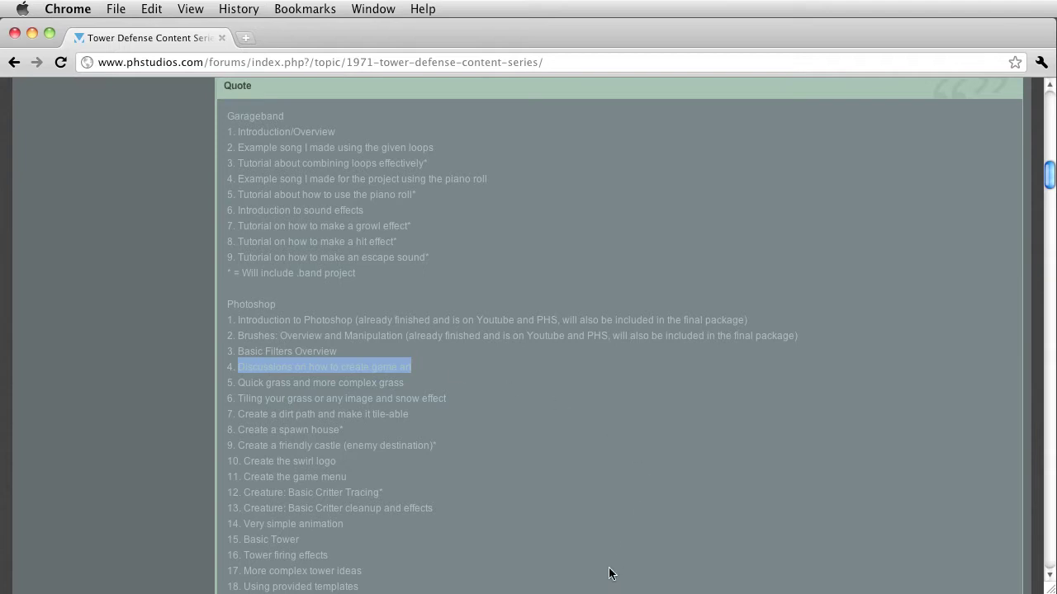
key(super+Tab)
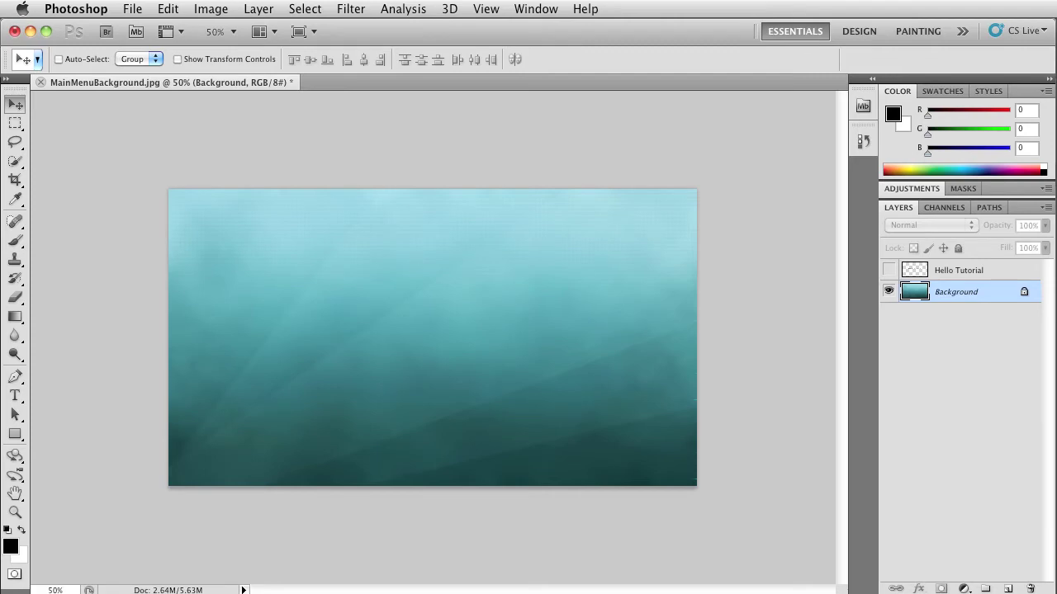
key(super+Tab)
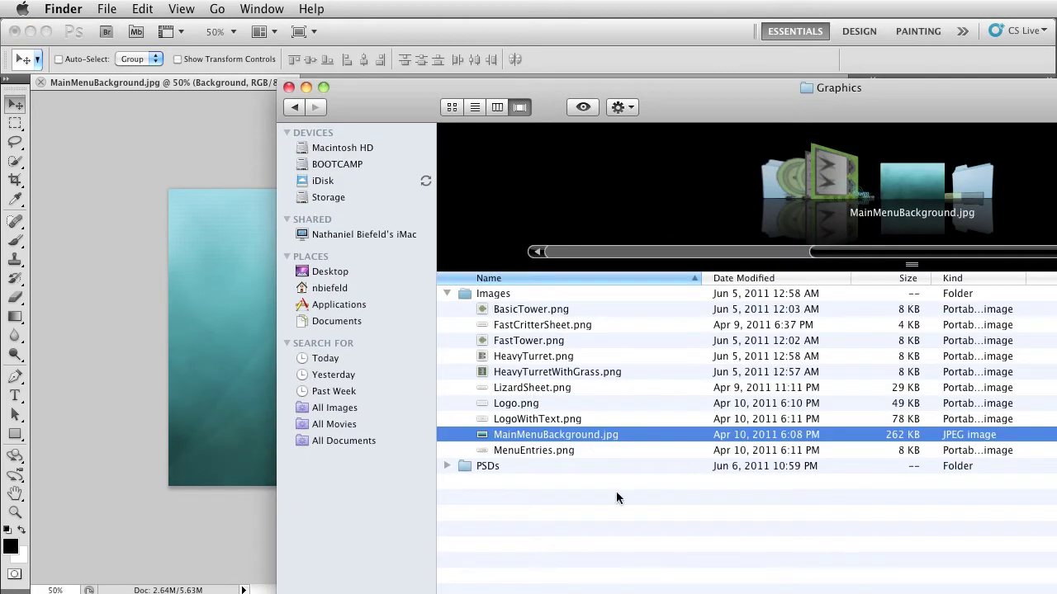
click(449, 294)
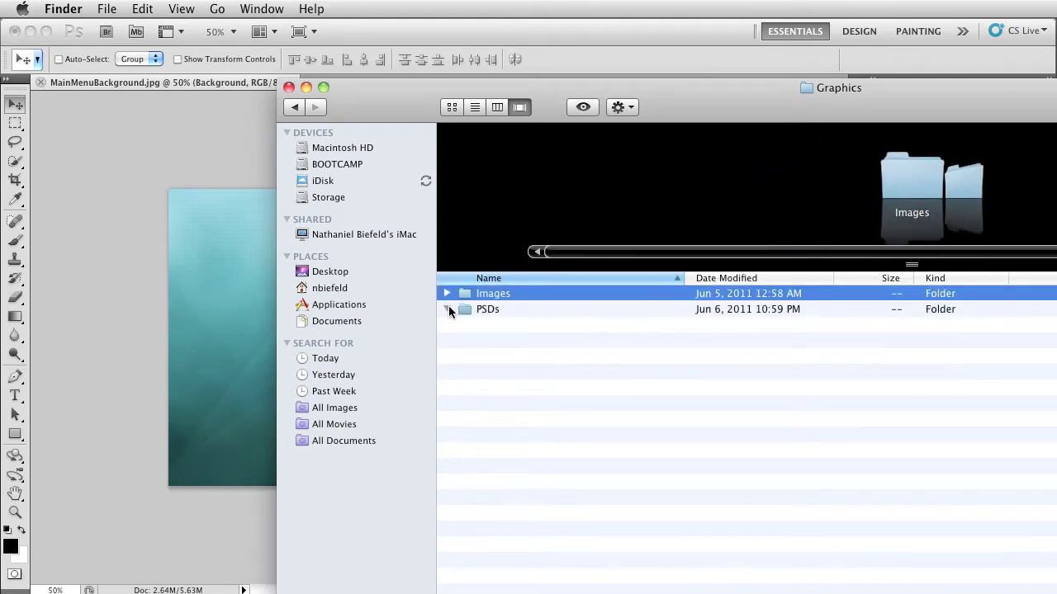
click(447, 308)
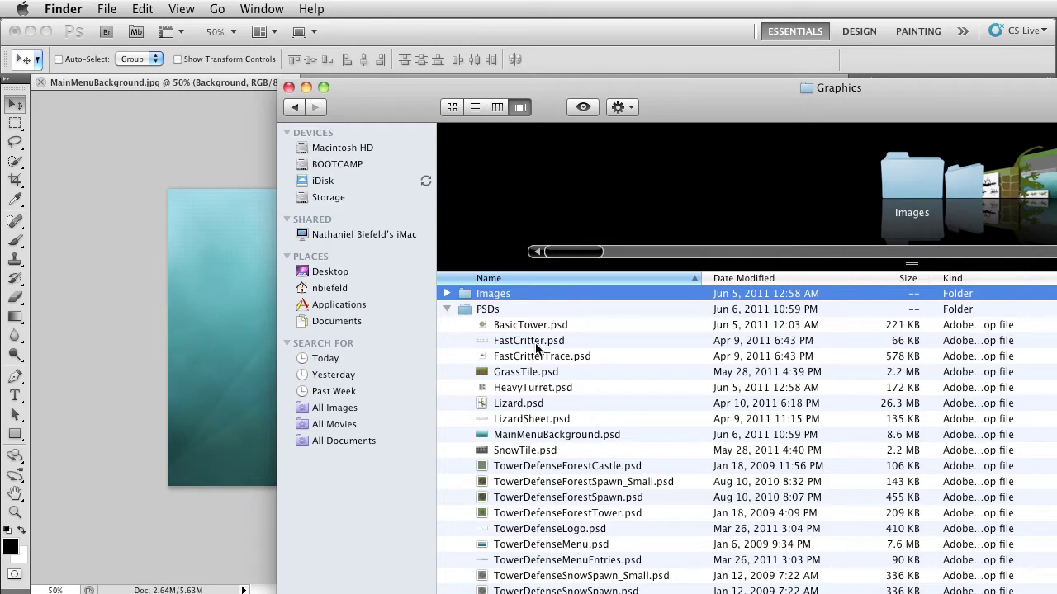
- Preview the critter, lizard and tower artwork files in the PSDs folder, including FastCritterTrace.psd, FastCritter.psd, BasicTower.psd and LizardSheet.psd
click(560, 355)
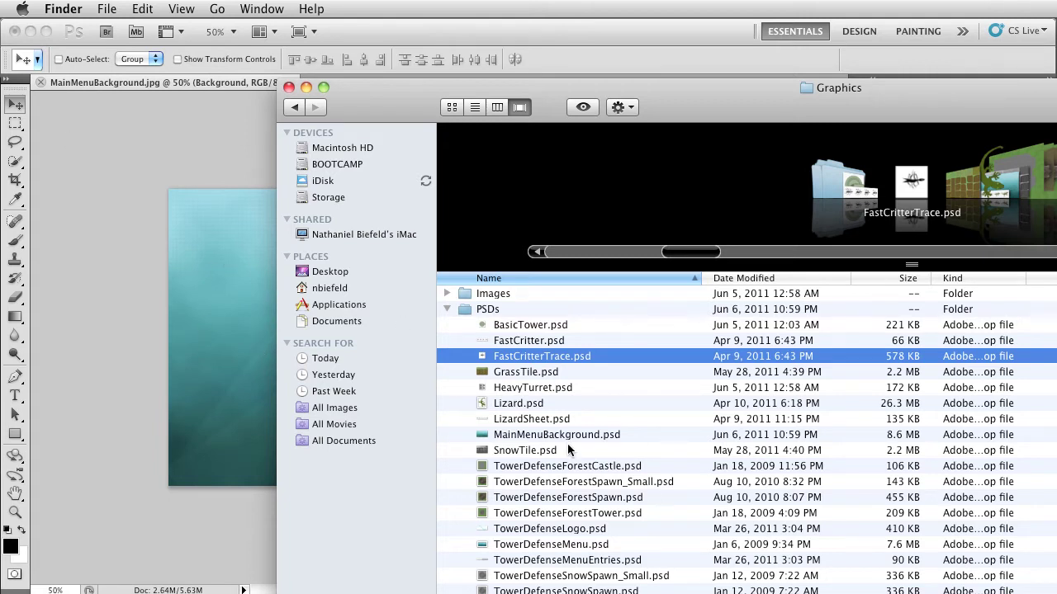
click(537, 405)
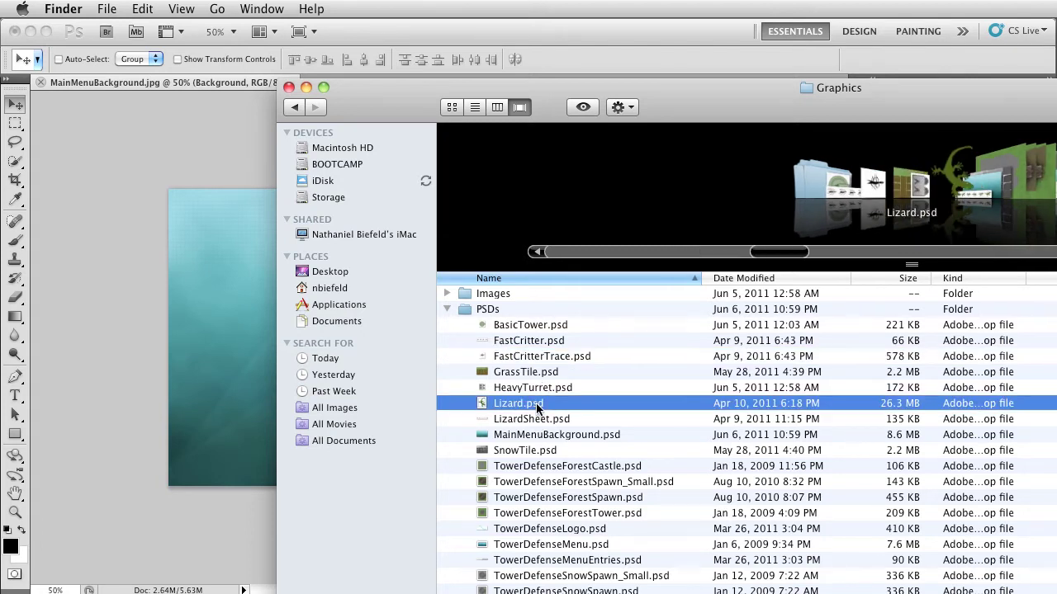
click(537, 357)
click(534, 340)
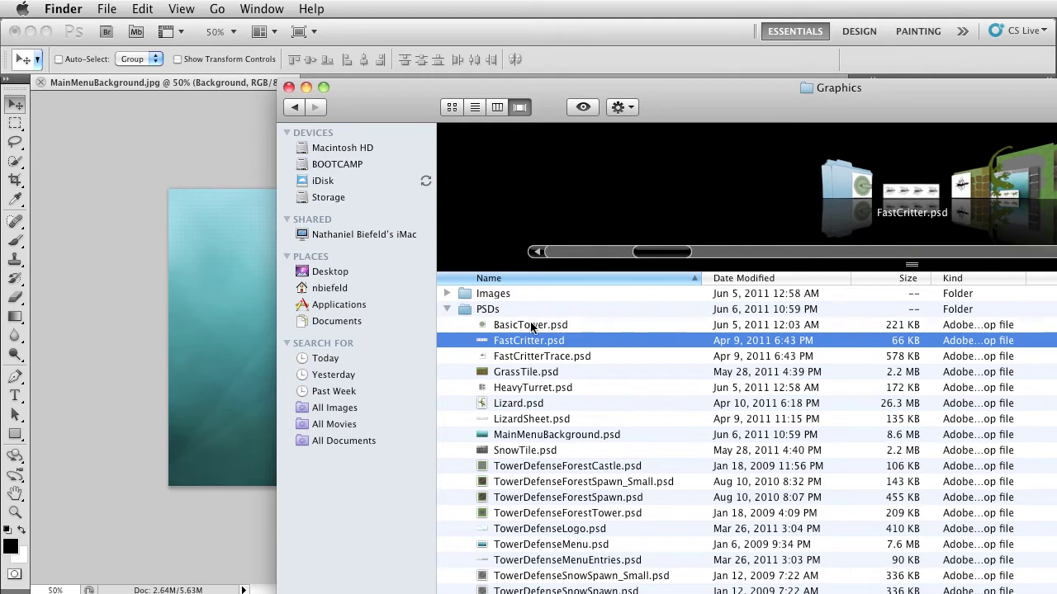
click(531, 326)
click(532, 340)
click(535, 357)
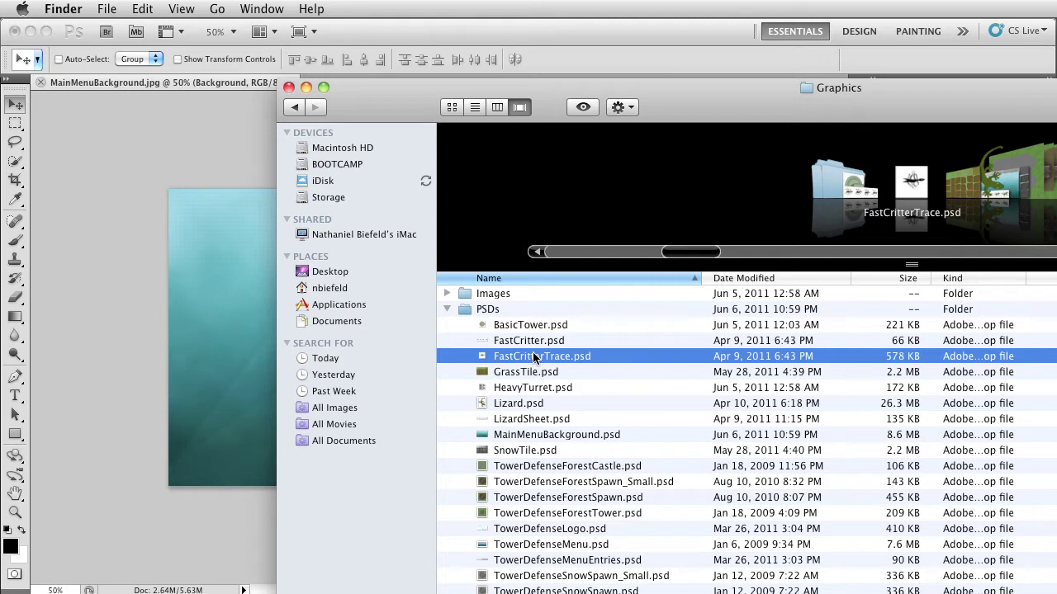
click(554, 422)
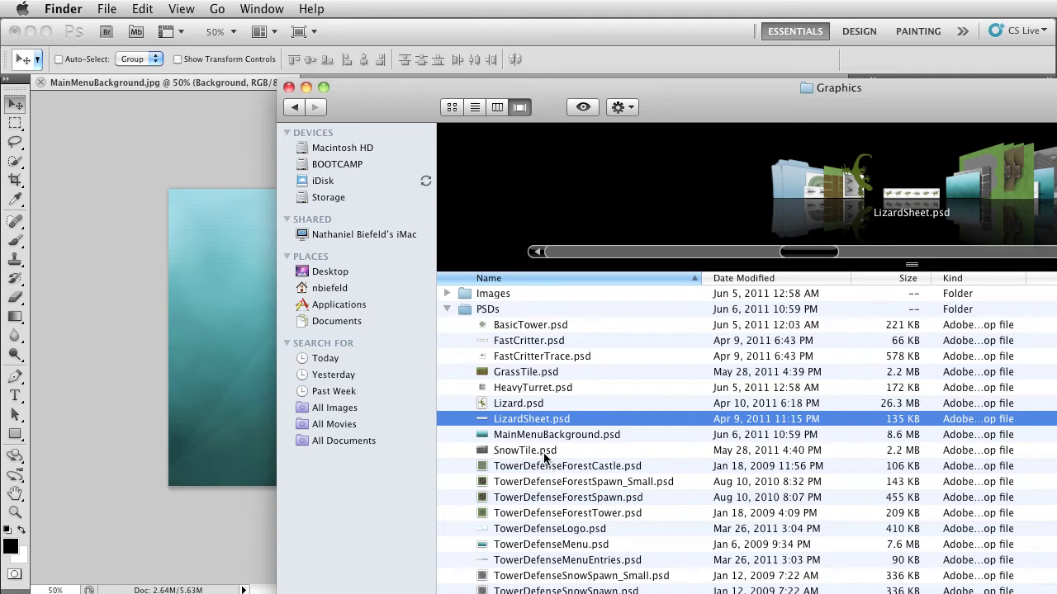
- Open Lizard.psd from the PSDs folder in Photoshop and look through its layer structure
double_click(535, 403)
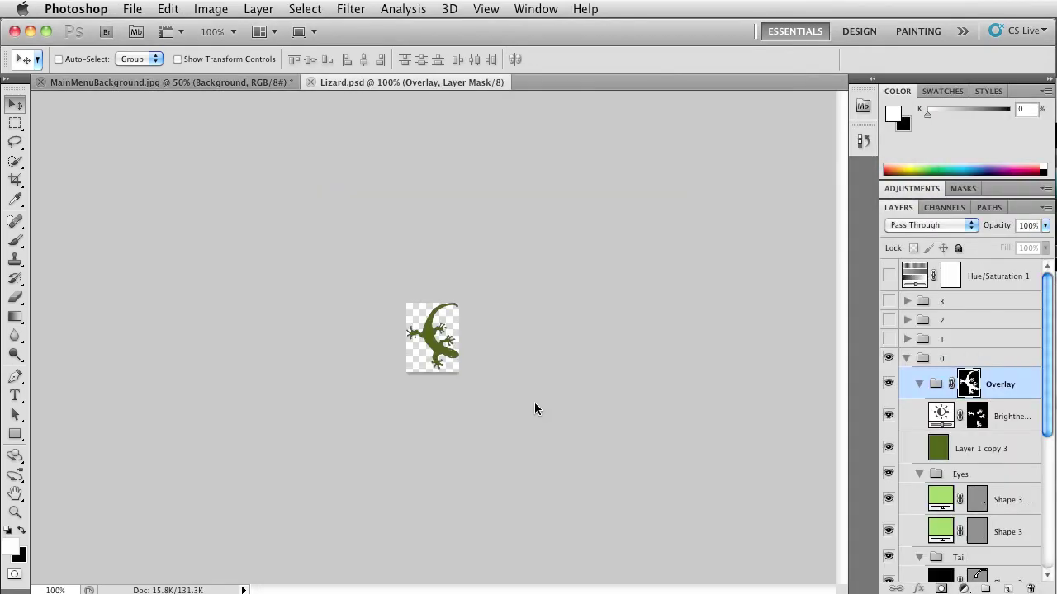
scroll(922, 359, down, 10)
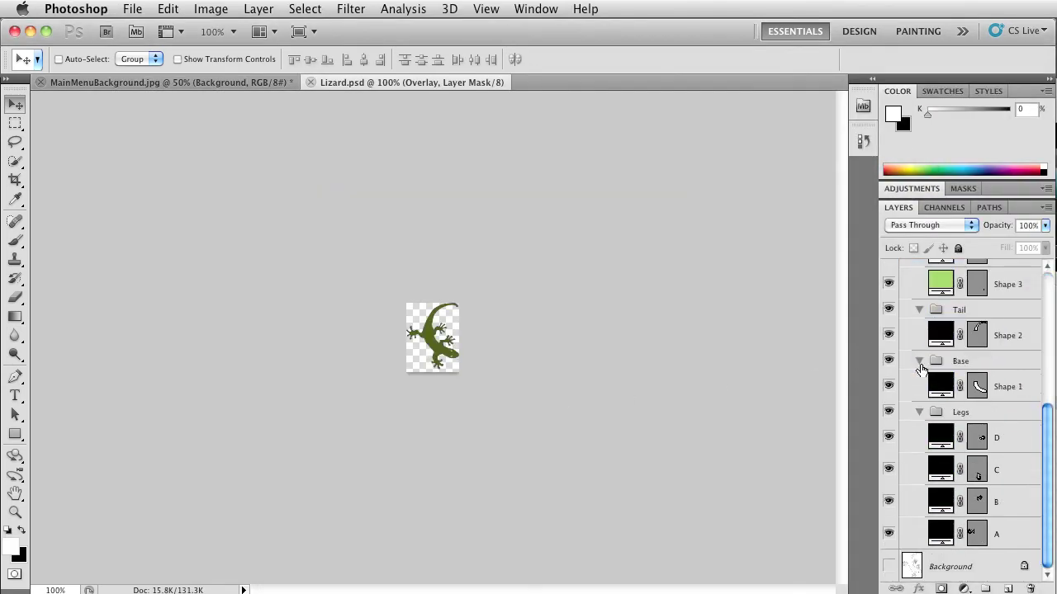
scroll(896, 534, up, 10)
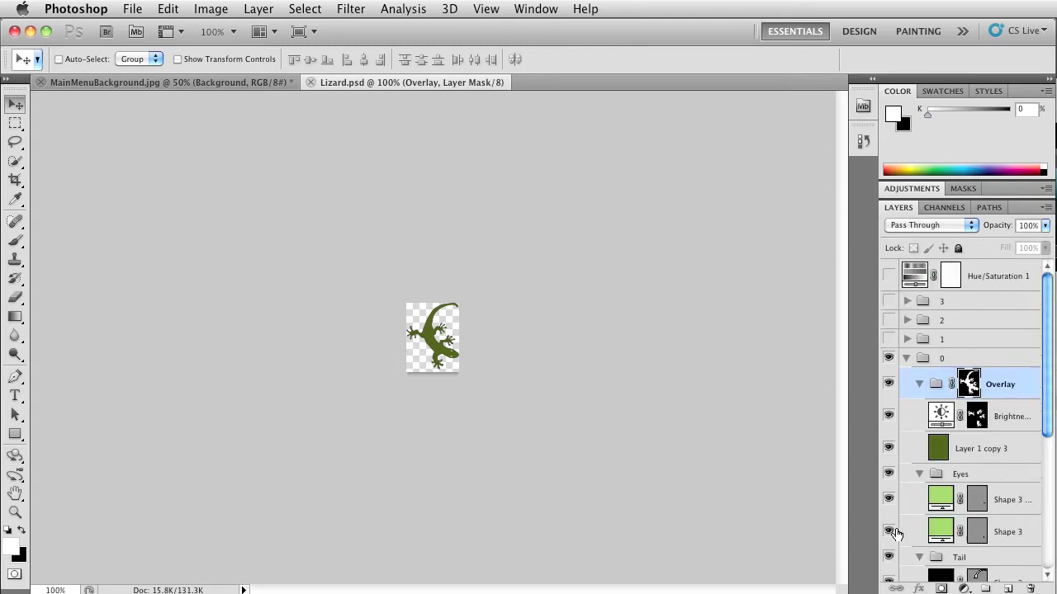
scroll(900, 368, down, 10)
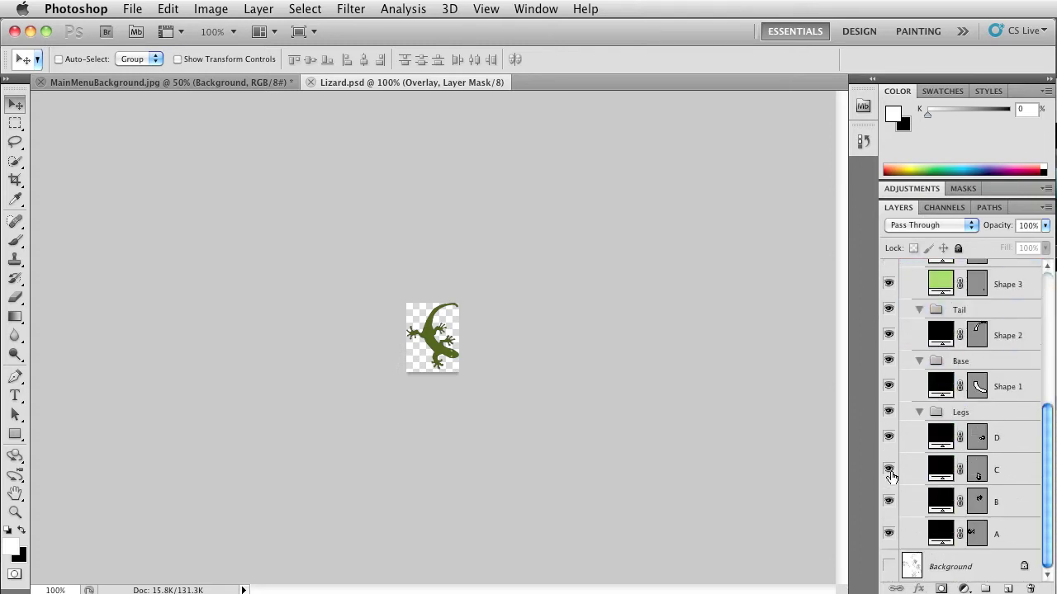
- Hide group 0 and all the lizard layers inside it, and show the Background layer with the outline sketch
drag(890, 472, 886, 537)
click(889, 307)
click(888, 283)
click(888, 436)
scroll(886, 433, up, 10)
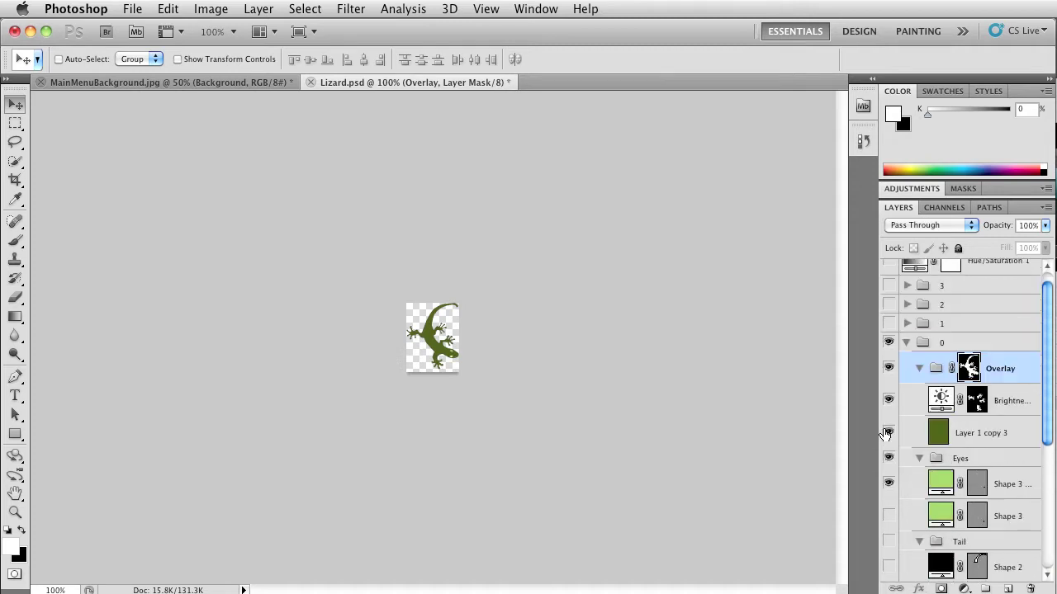
drag(886, 433, 877, 356)
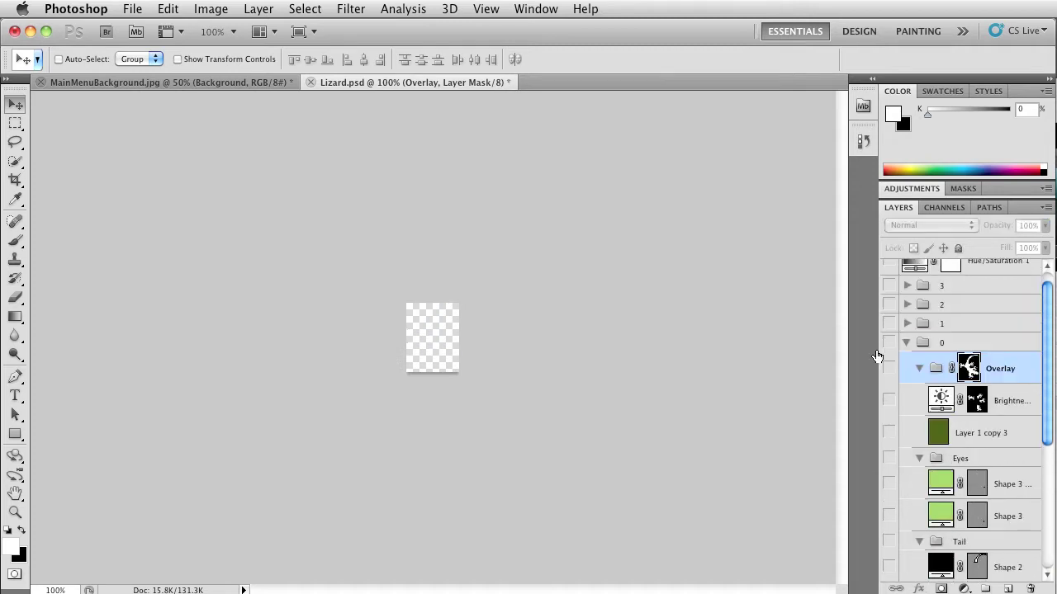
scroll(892, 482, down, 8)
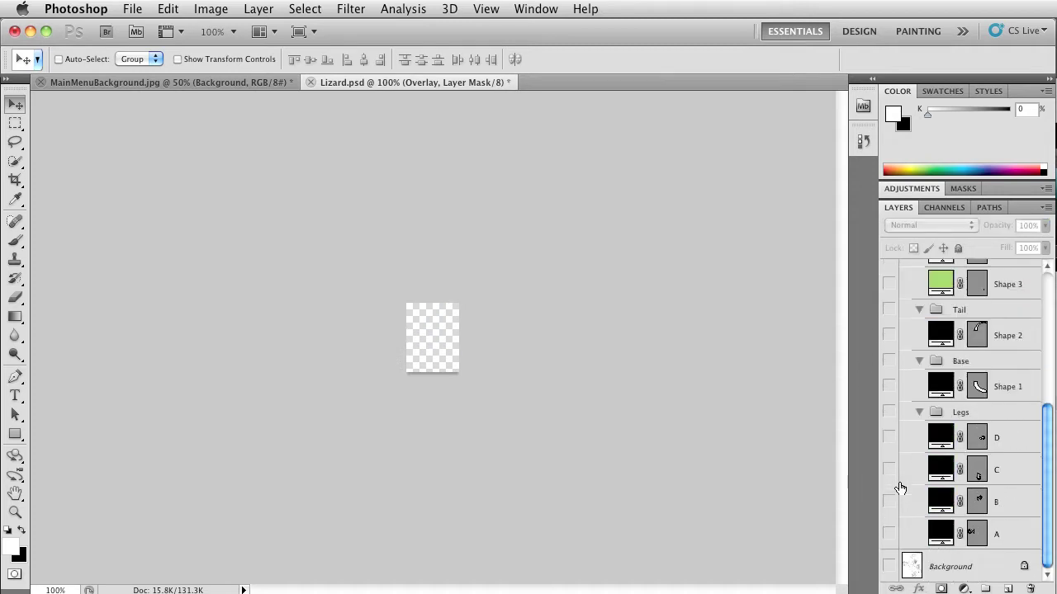
click(888, 567)
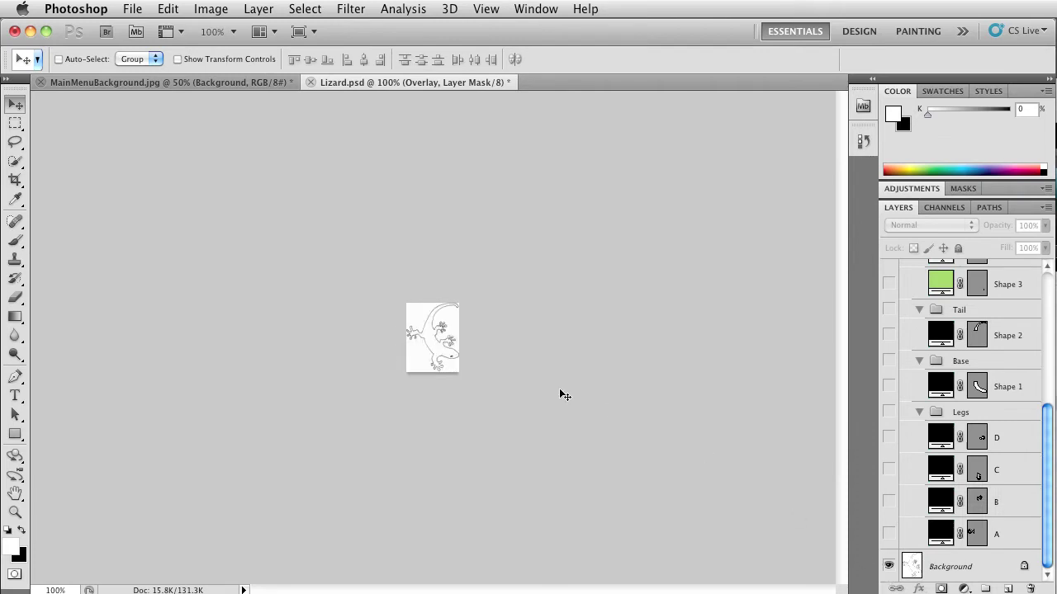
- Collapse group 0 and keep it hidden, and show group 1 over the Background sketch
key(super+equal)
key(super+equal)
key(super+equal)
key(super+equal)
key(super+equal)
key(super+minus)
key(super+minus)
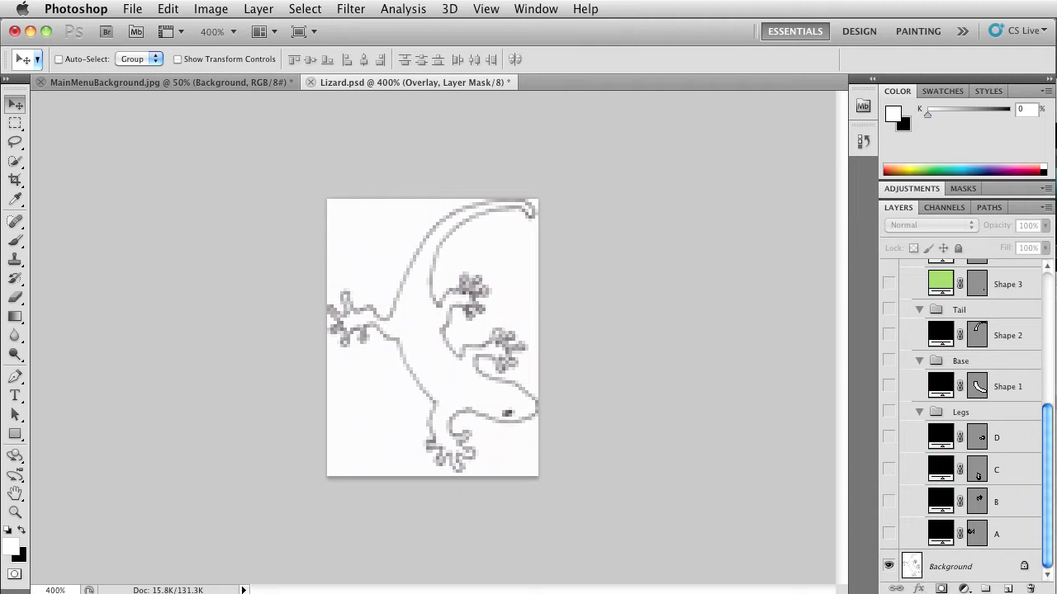
scroll(1003, 501, up, 5)
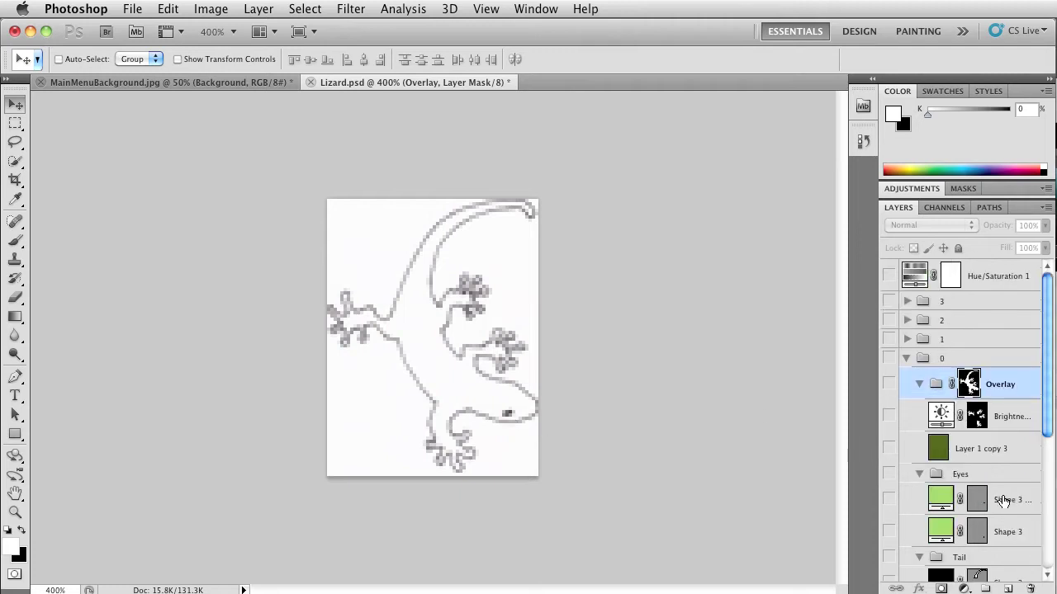
click(890, 360)
click(906, 358)
click(890, 360)
click(888, 339)
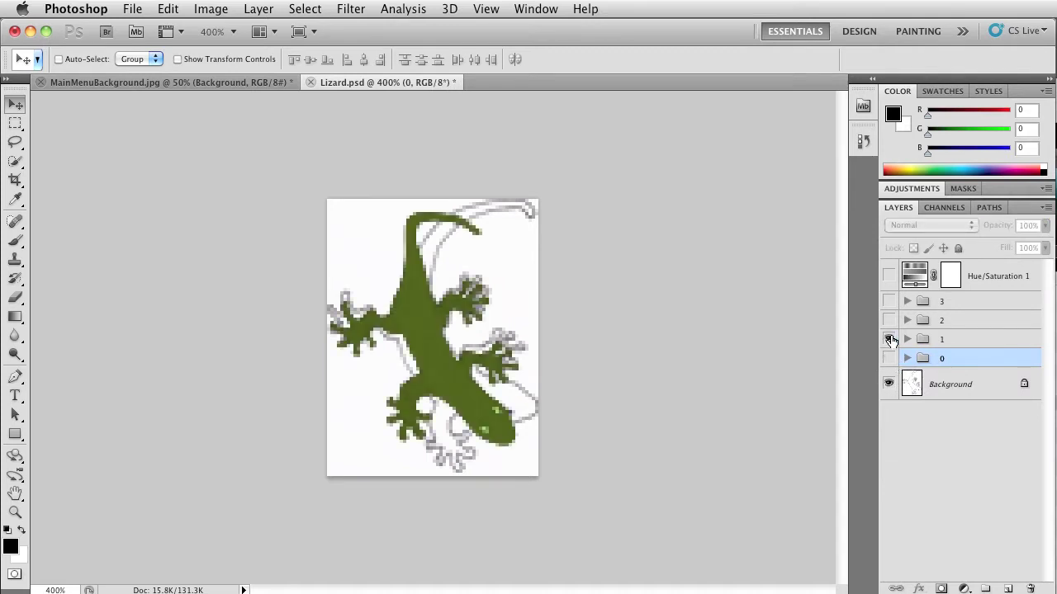
- Compare the group 1 lizard with and without the Background sketch, leaving the sketch hidden
click(889, 385)
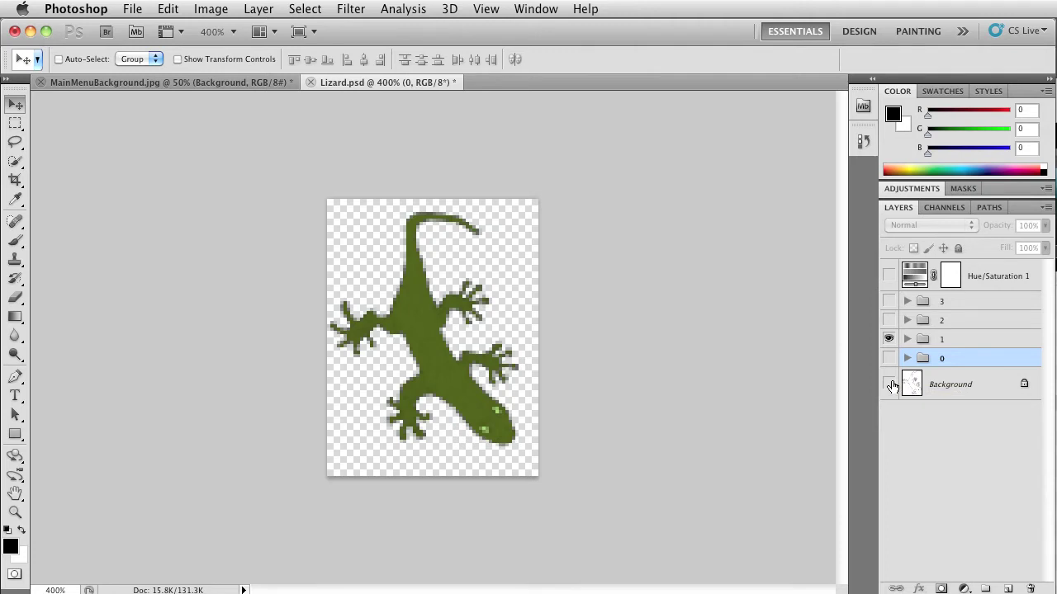
click(889, 384)
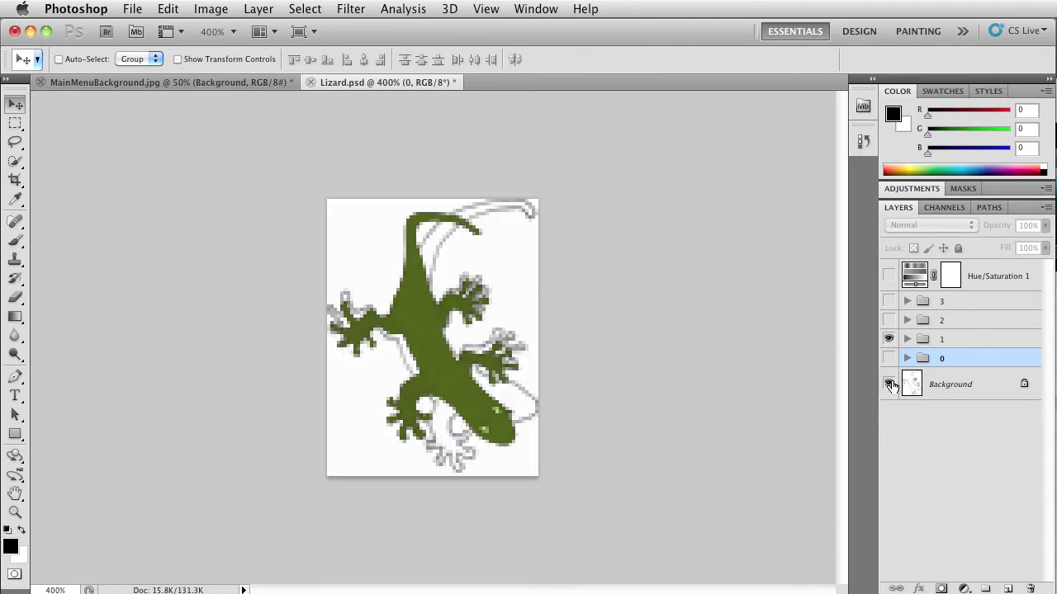
click(889, 385)
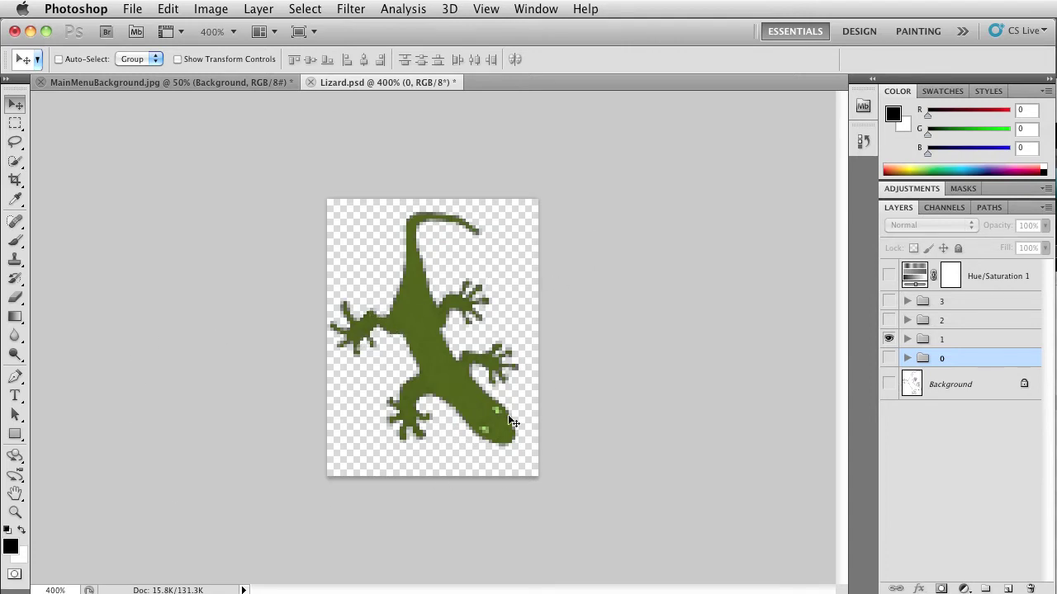
- Inspect the pixels of the group 1 lizard close up and return to 400% zoom
key(super+equal)
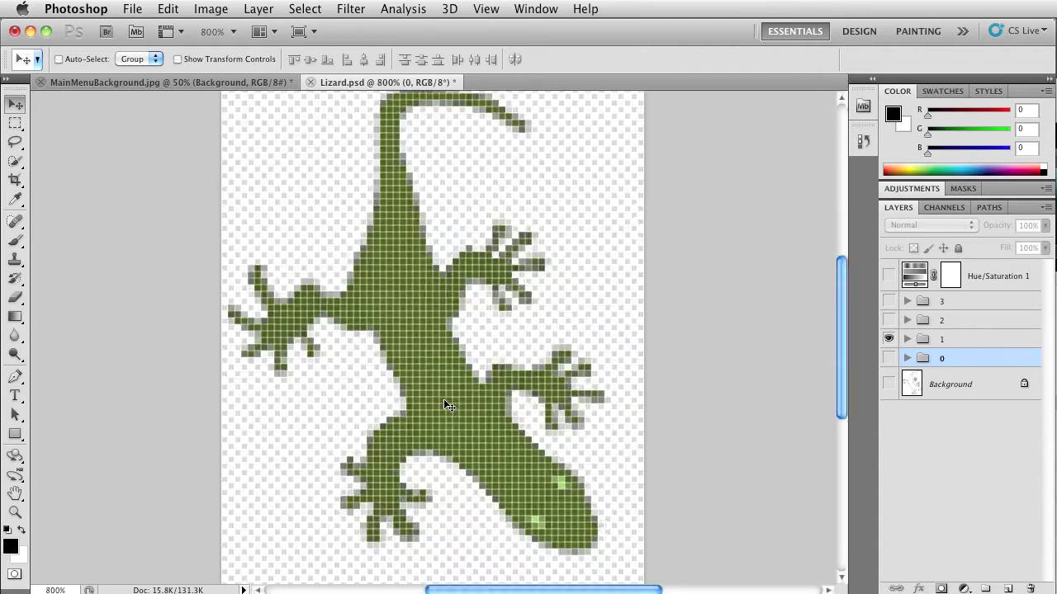
key(super+equal)
key(super+minus)
key(super+minus)
key(super+minus)
key(super+minus)
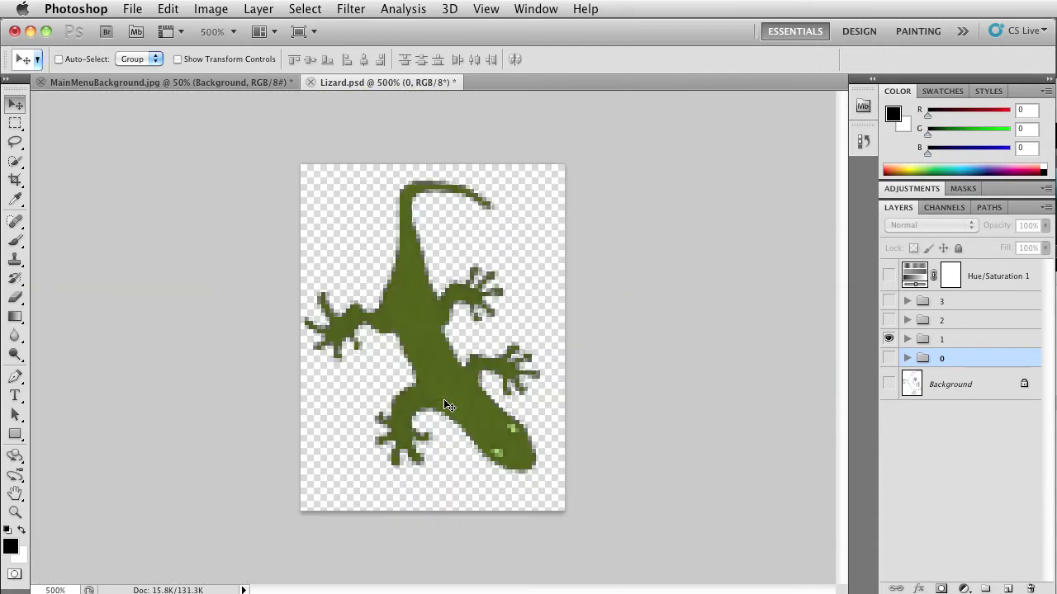
key(super+minus)
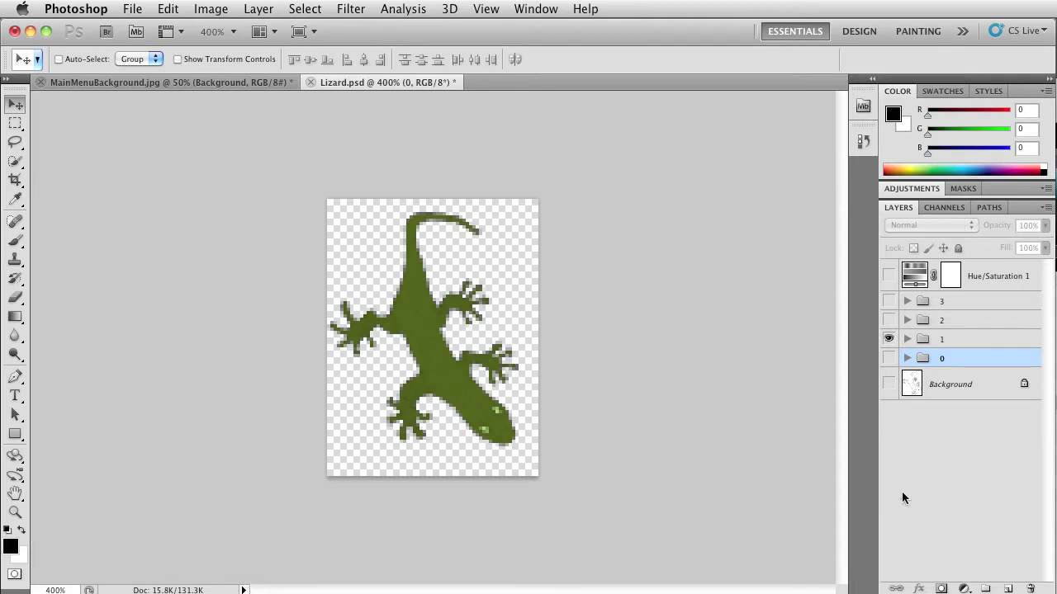
- Compare the lizard's colour with and without the Hue/Saturation 1 adjustment layer, leaving the adjustment off
click(888, 277)
click(888, 277)
click(888, 276)
click(888, 276)
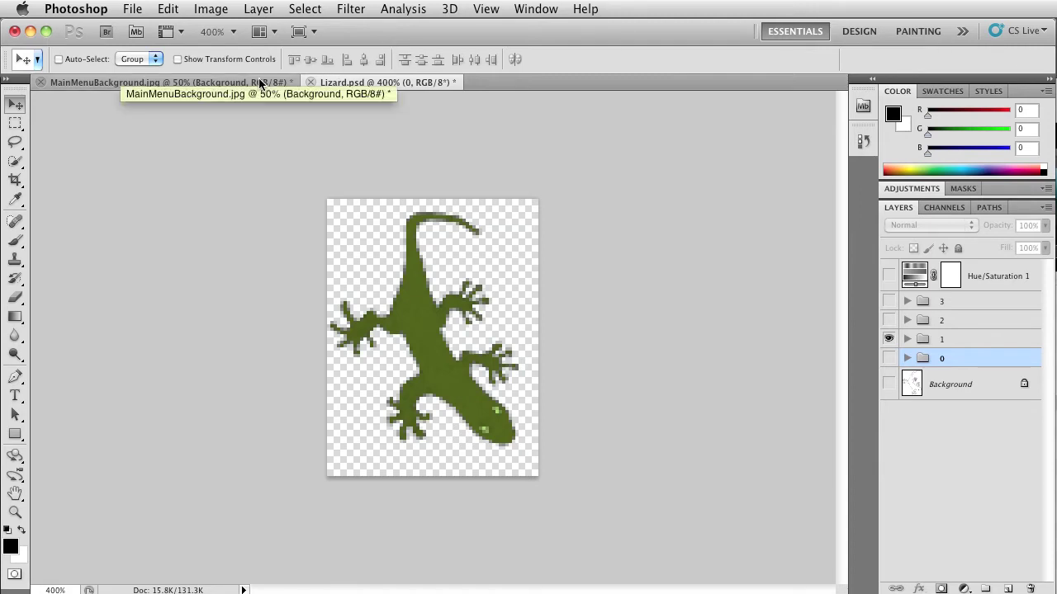
- Switch back to Finder and preview HeavyTurret.psd, FastCritterTrace.psd, FastCritter.psd and BasicTower.psd
key(super+Tab)
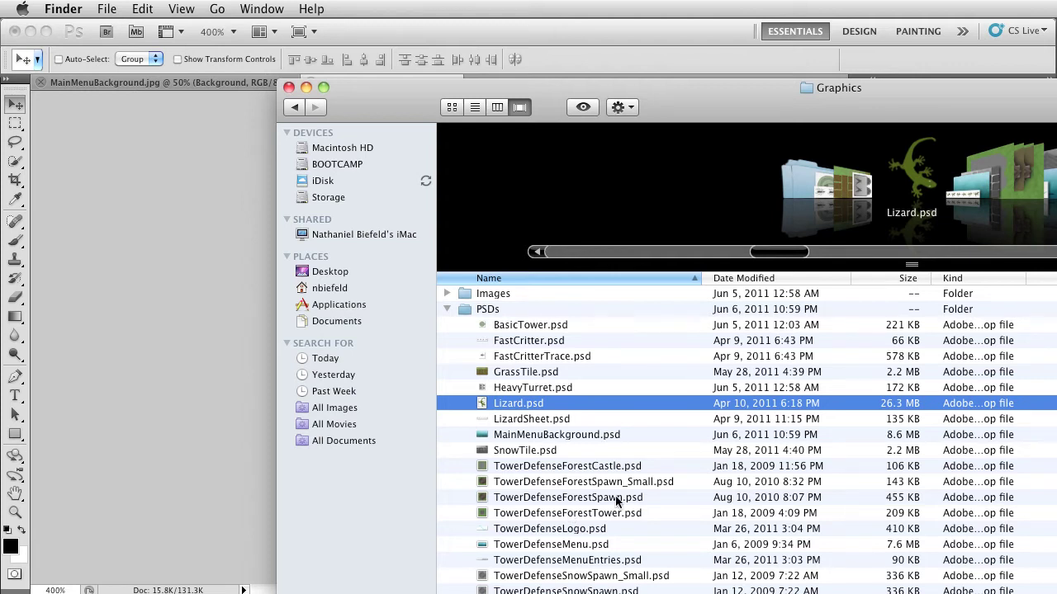
click(526, 387)
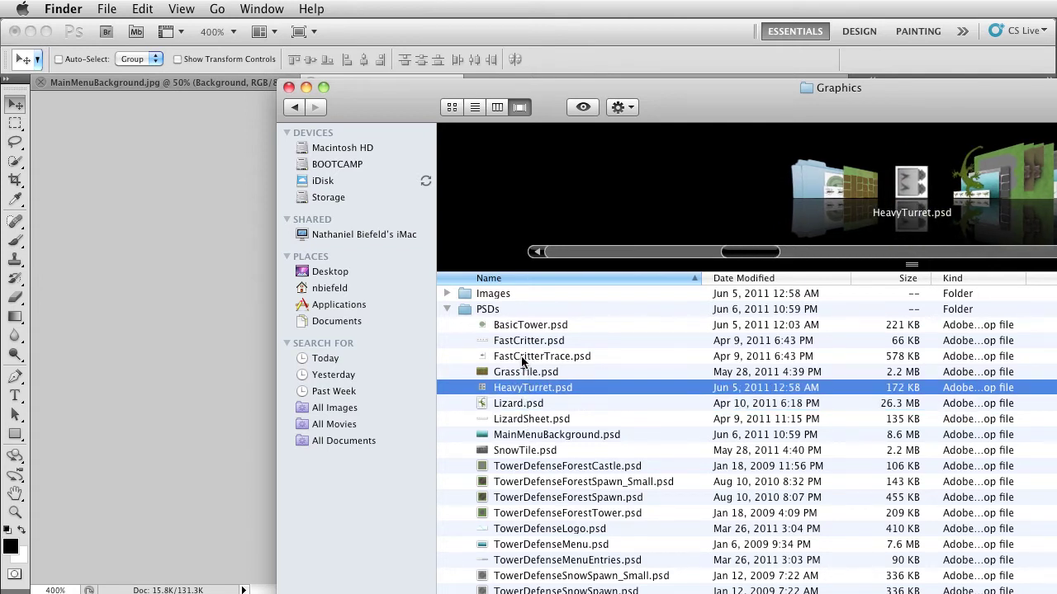
click(522, 356)
click(525, 340)
click(526, 326)
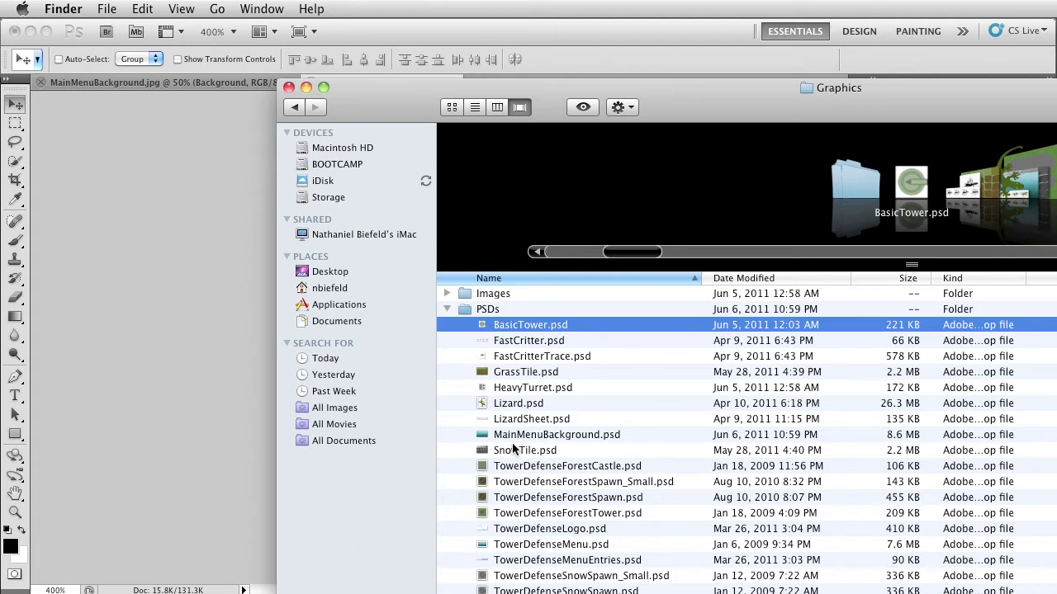
- Open GrassTile.psd and examine the plain grass tile and the dirt tiles beneath it at 700% zoom
double_click(517, 372)
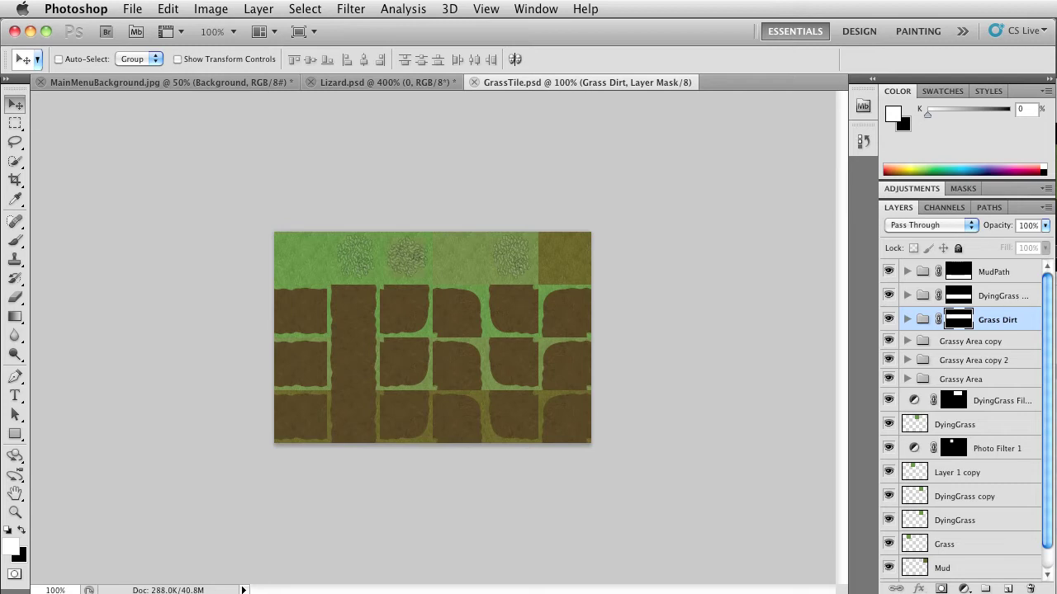
key(super+plus)
key(super+plus)
key(super+plus)
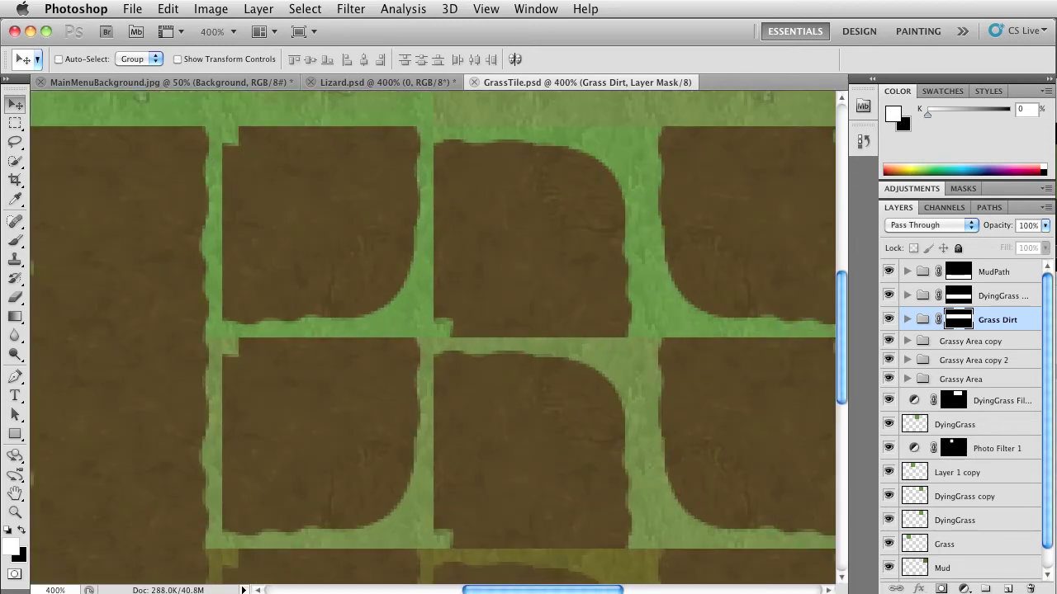
drag(309, 408, 412, 351)
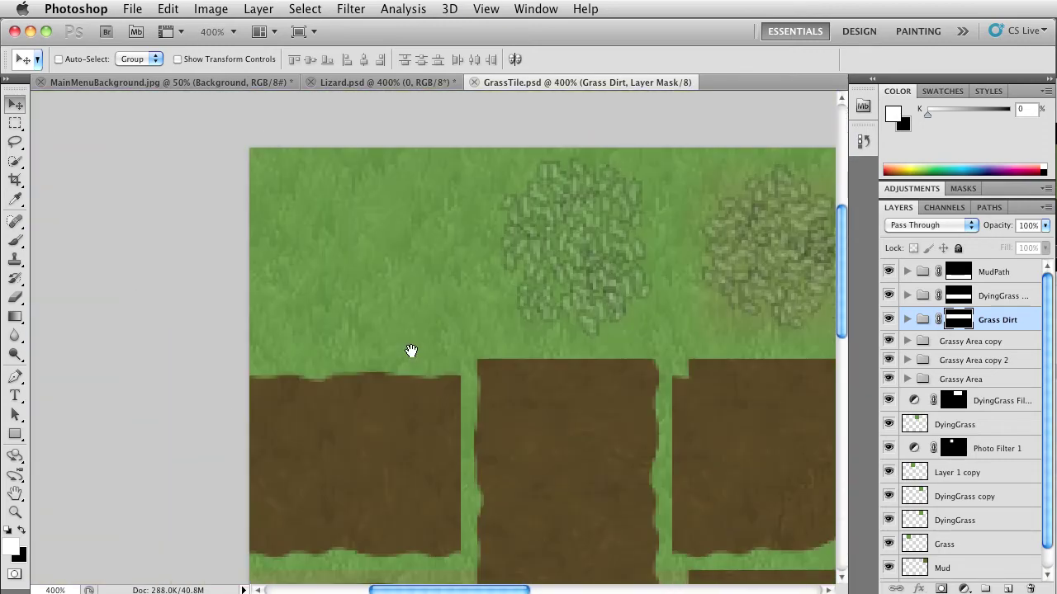
key(super+plus)
key(super+plus)
key(super+plus)
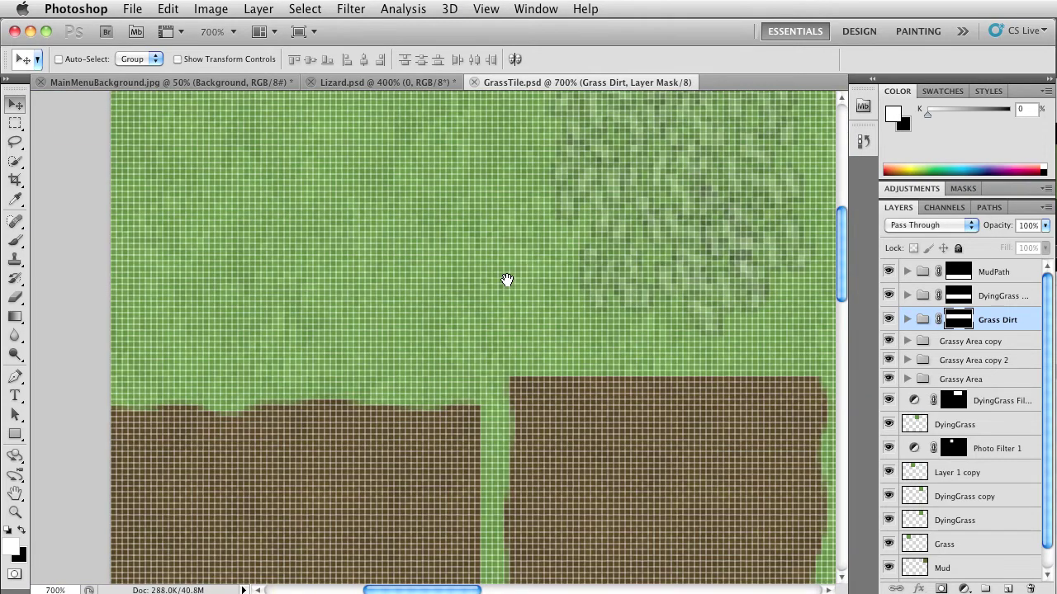
- Examine the grass tile up close and the whole GrassTile.psd tile sheet at 200% and 100% zoom
drag(507, 281, 488, 437)
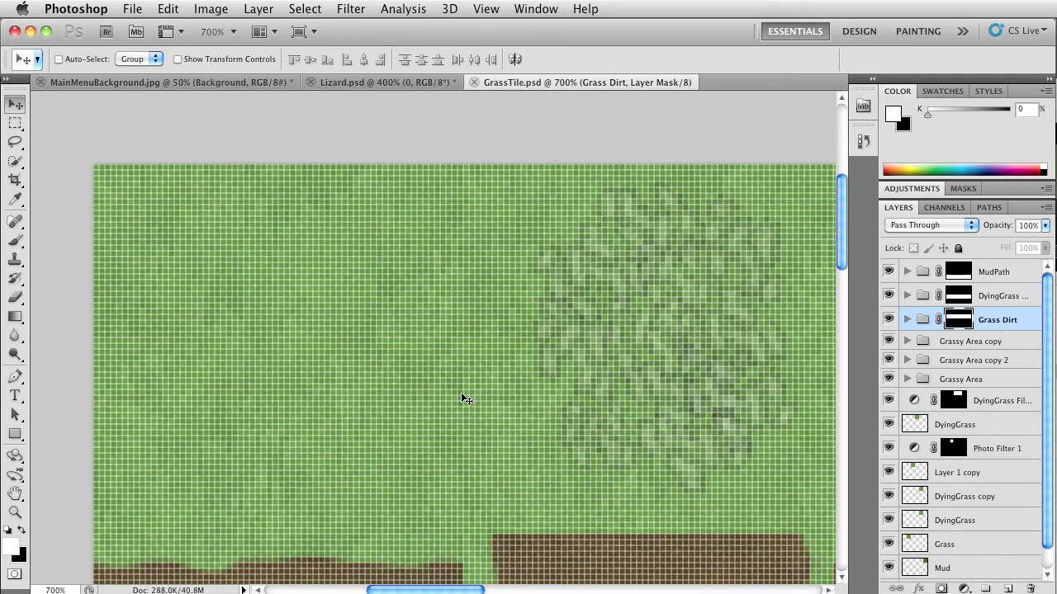
key(super+minus)
key(super+minus)
key(super+minus)
key(super+minus)
key(super+minus)
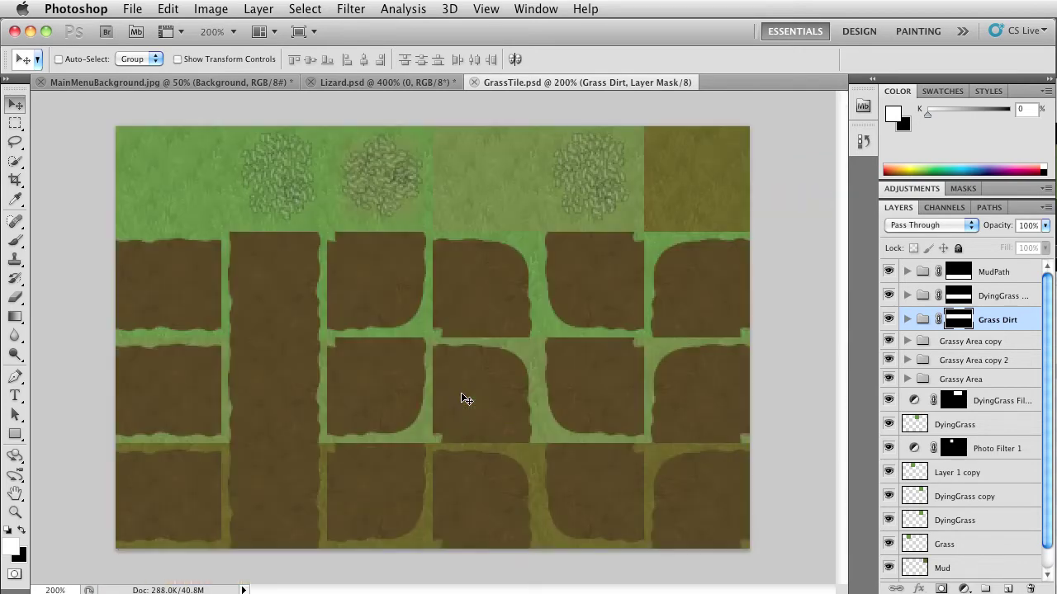
key(super+minus)
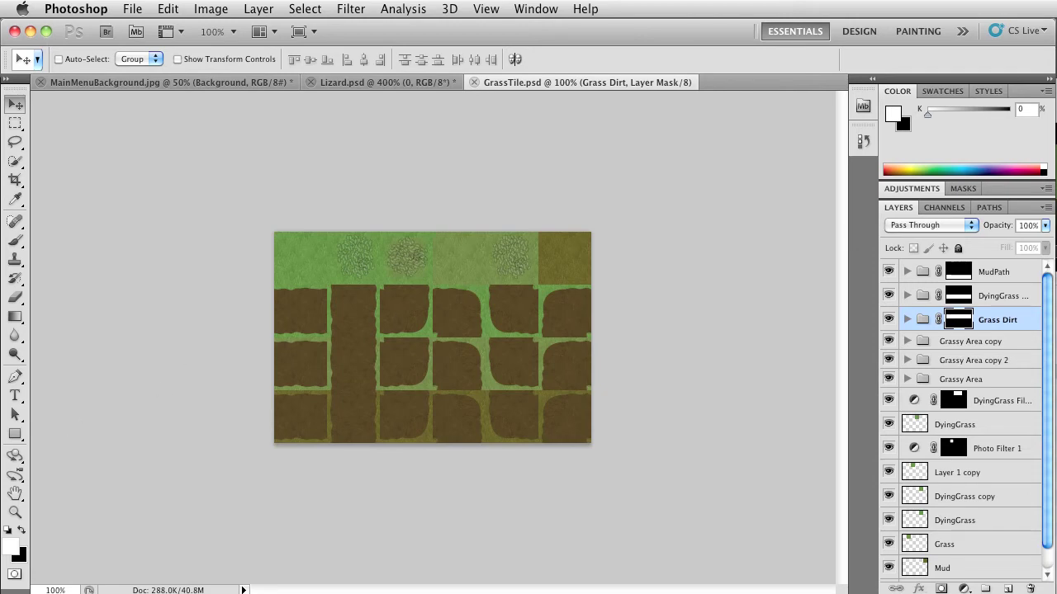
key(super+Tab)
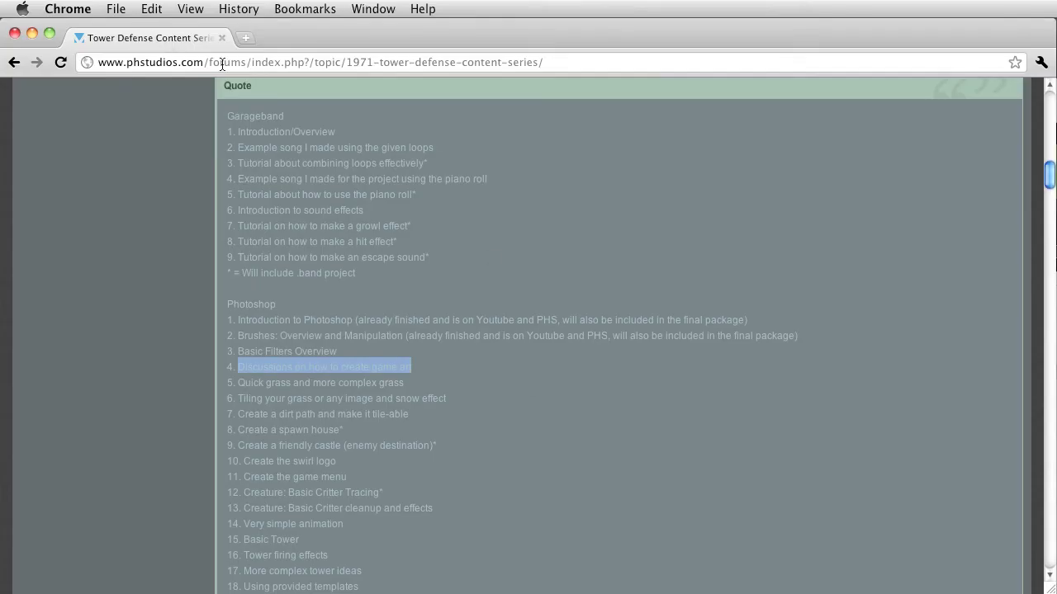
drag(211, 64, 577, 63)
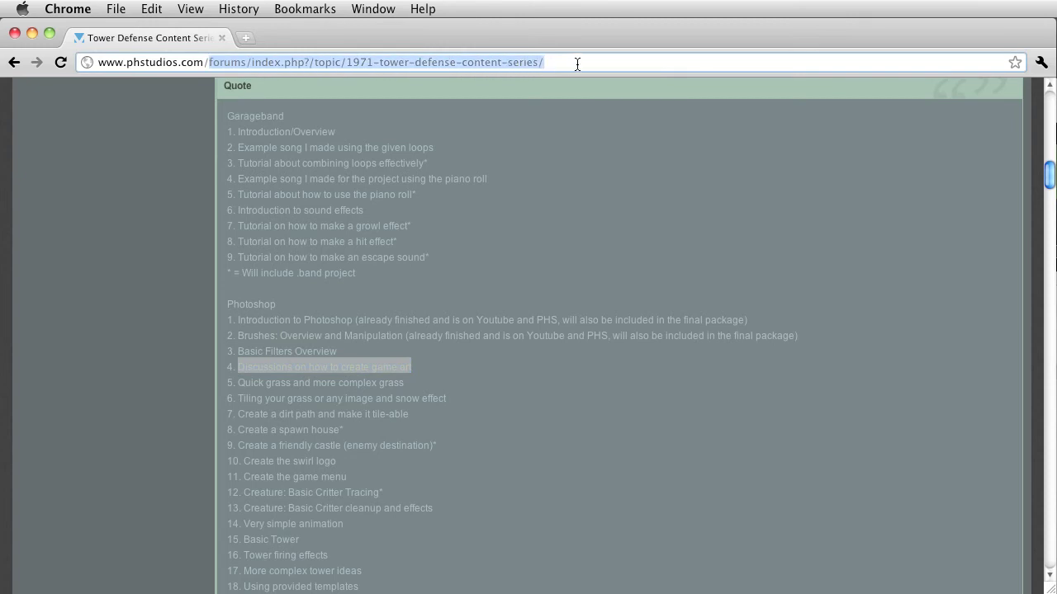
text(projects/)
key(Return)
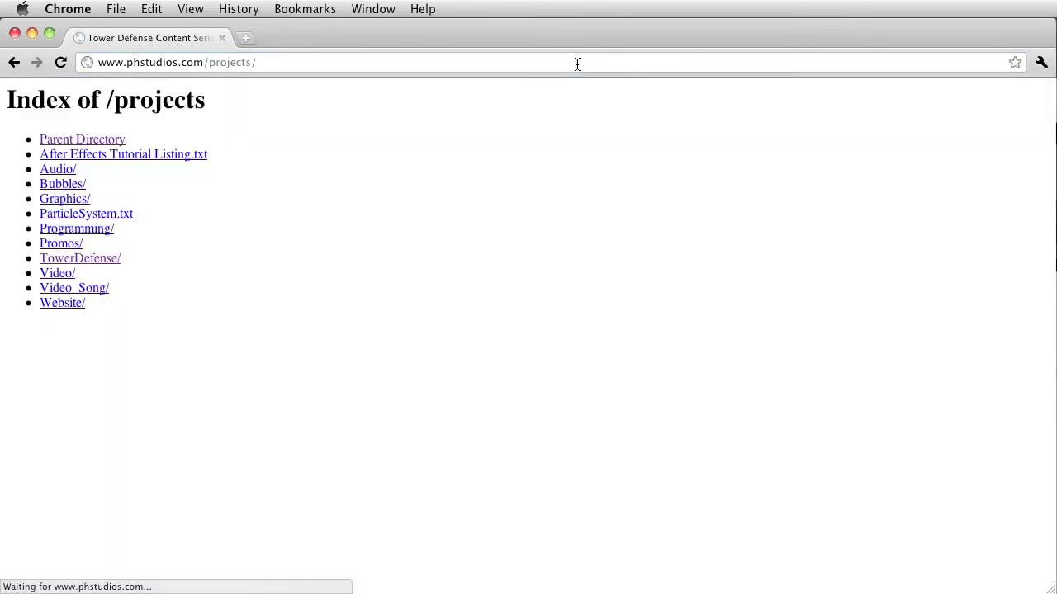
click(103, 262)
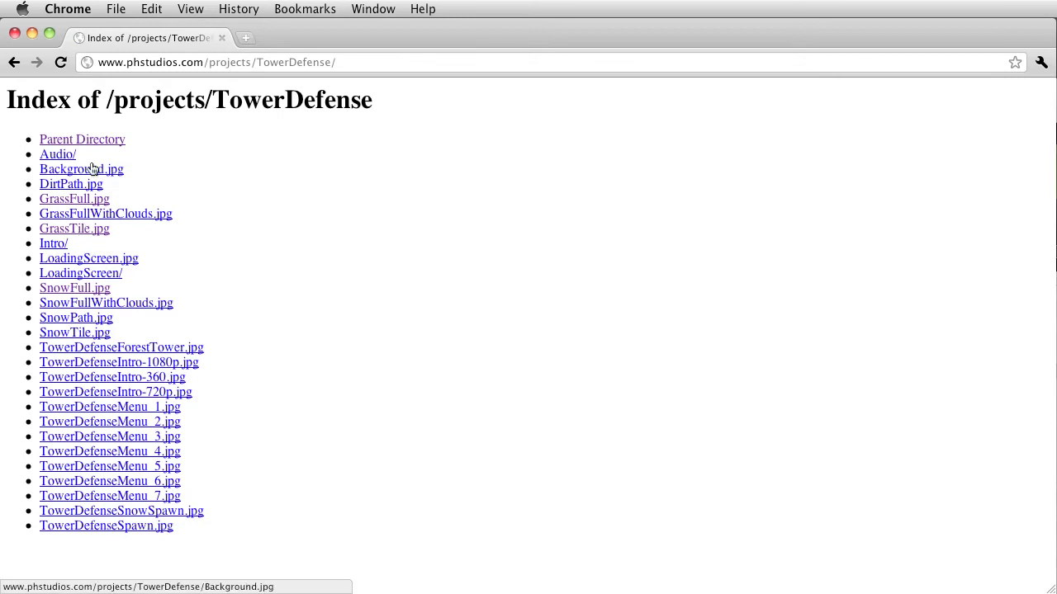
click(85, 199)
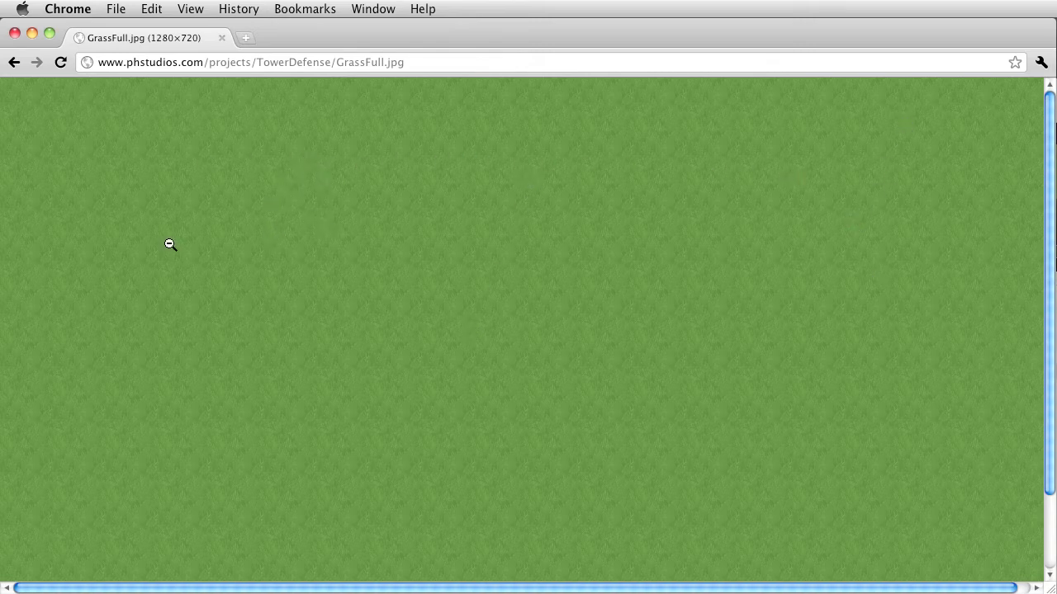
- Return to the Tower Defense content series forum topic and highlight Photoshop item 18, "Using provided templates"
key(super+Tab)
click(14, 64)
click(14, 65)
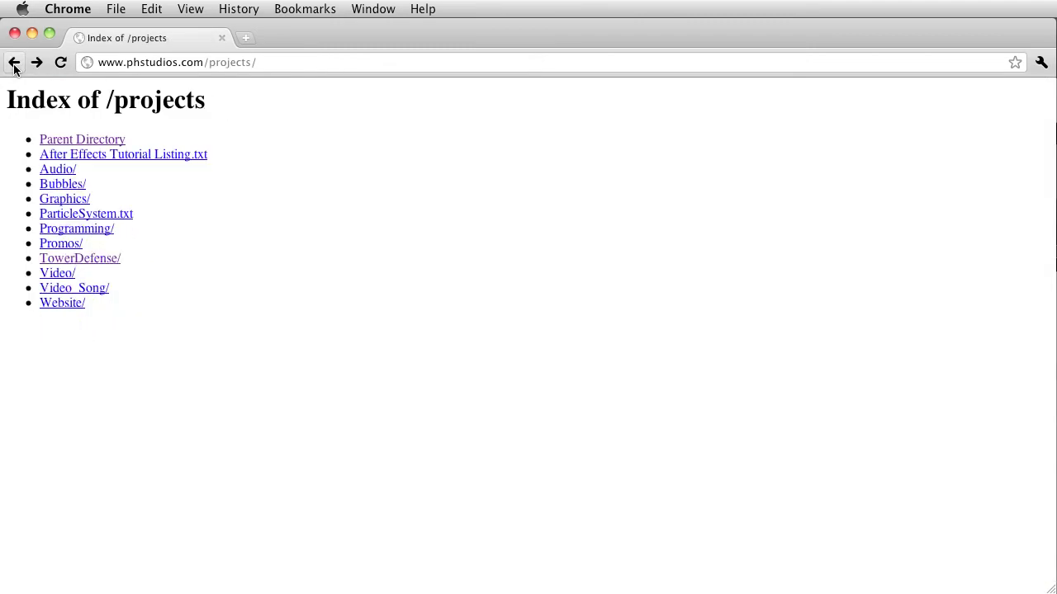
click(14, 65)
scroll(282, 281, down, 3)
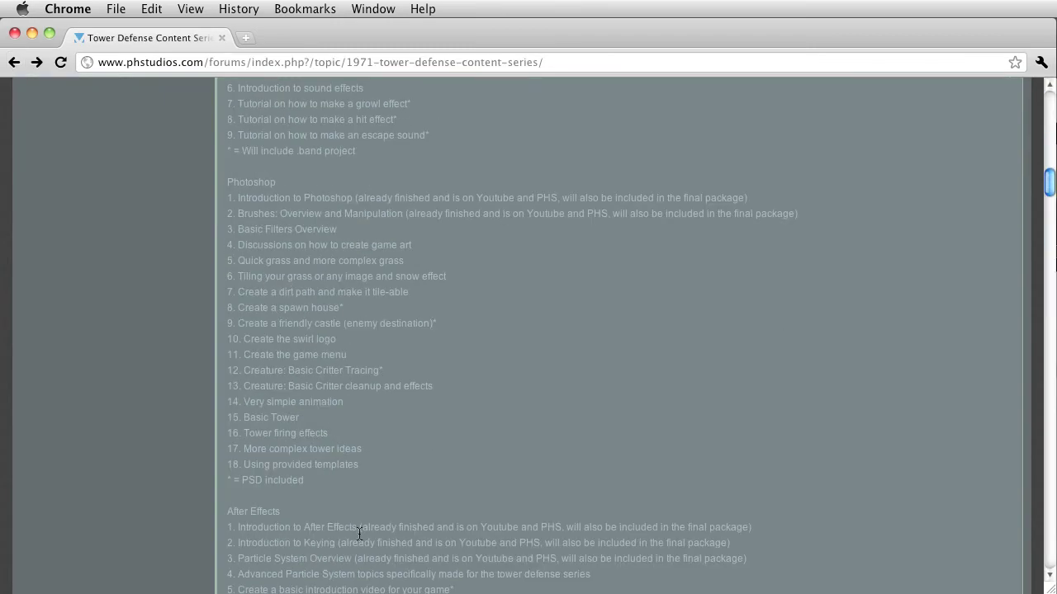
drag(360, 464, 225, 464)
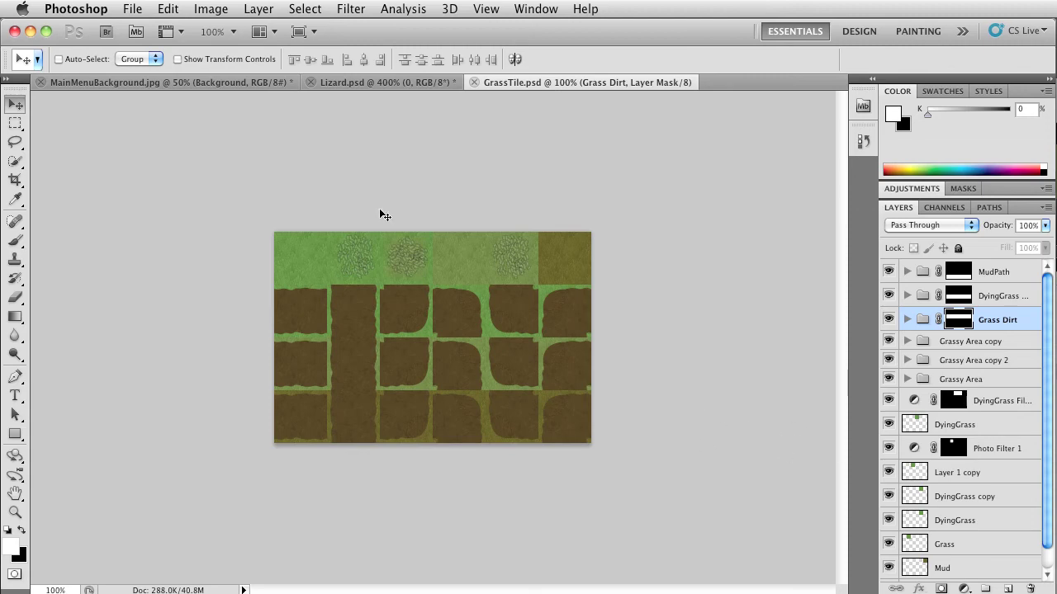
- Open SnowTile.psd from the PSDs folder in Finder and compare its tiles with those in GrassTile.psd
key(super+Tab)
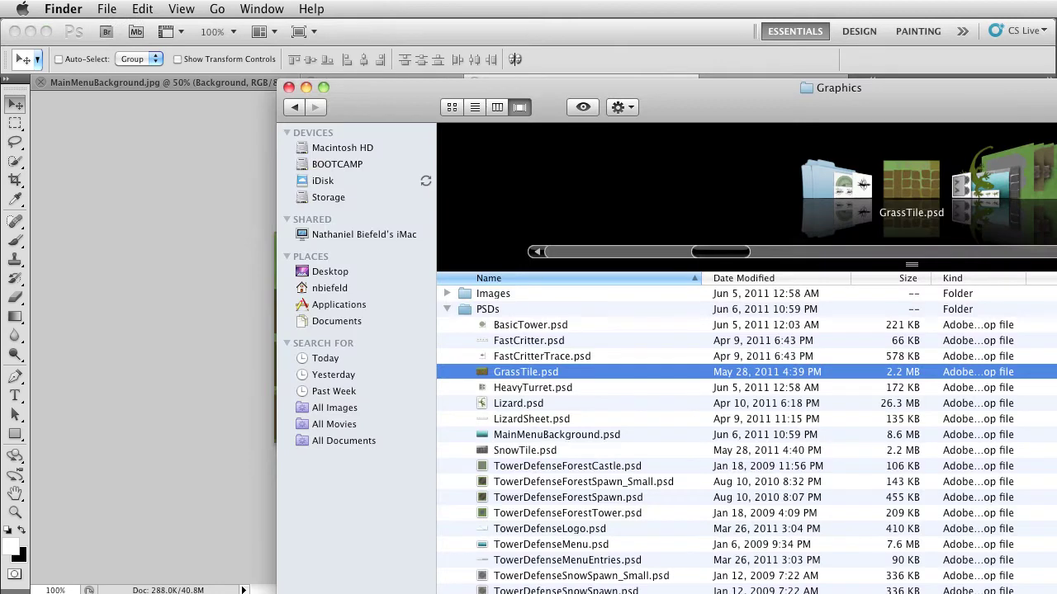
key(super+o)
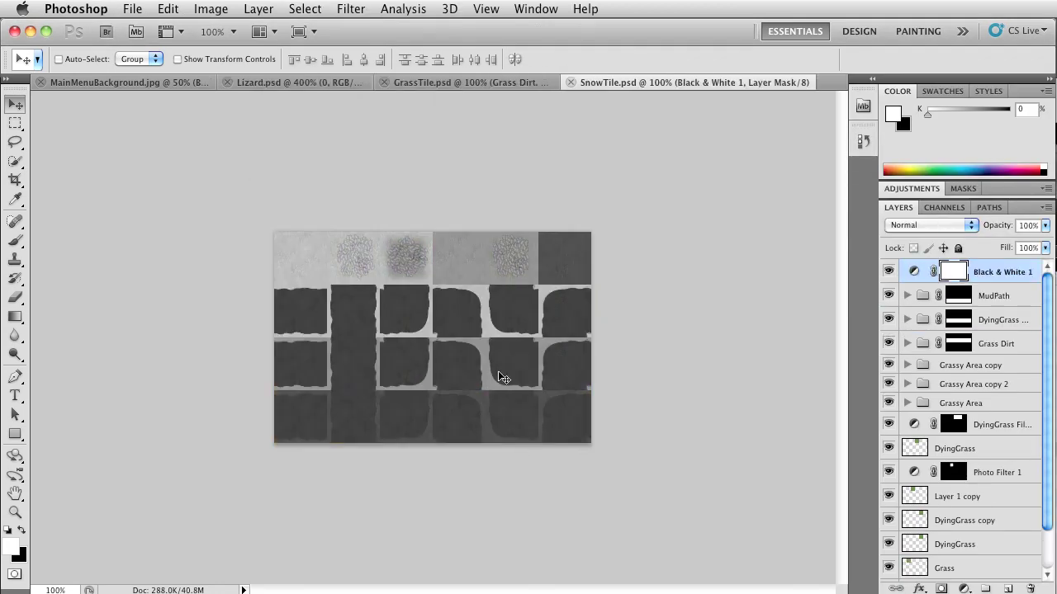
click(506, 83)
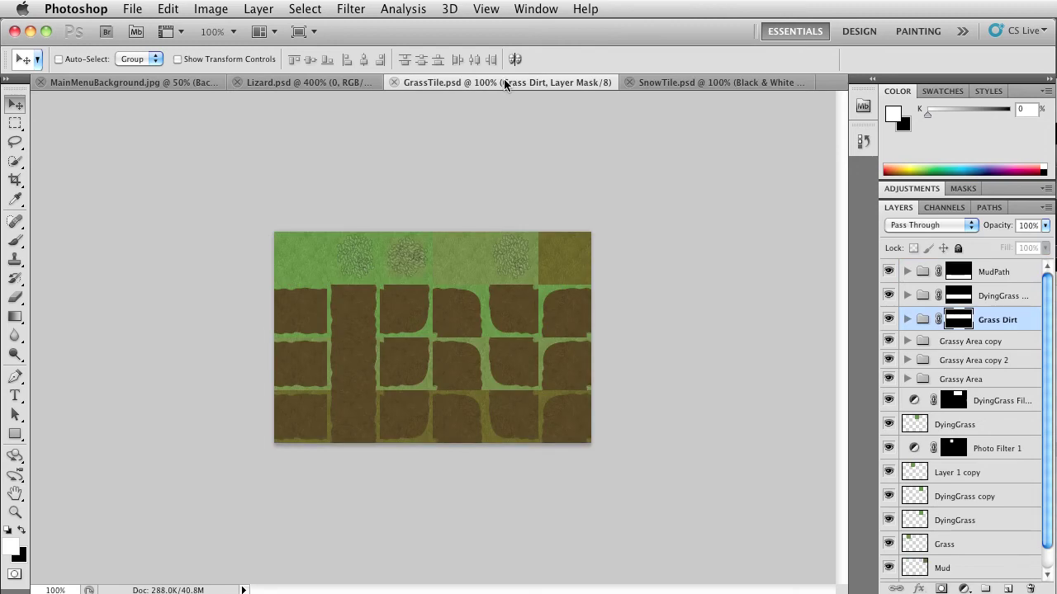
click(649, 83)
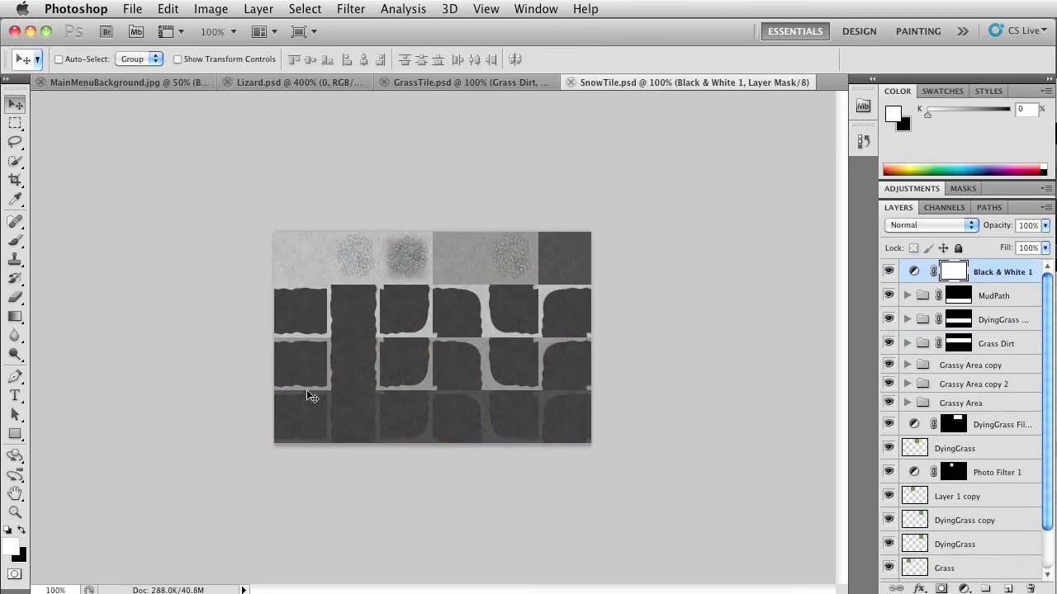
- Close SnowTile.psd and GrassTile.psd, leaving Lizard.psd in view
click(569, 83)
click(473, 83)
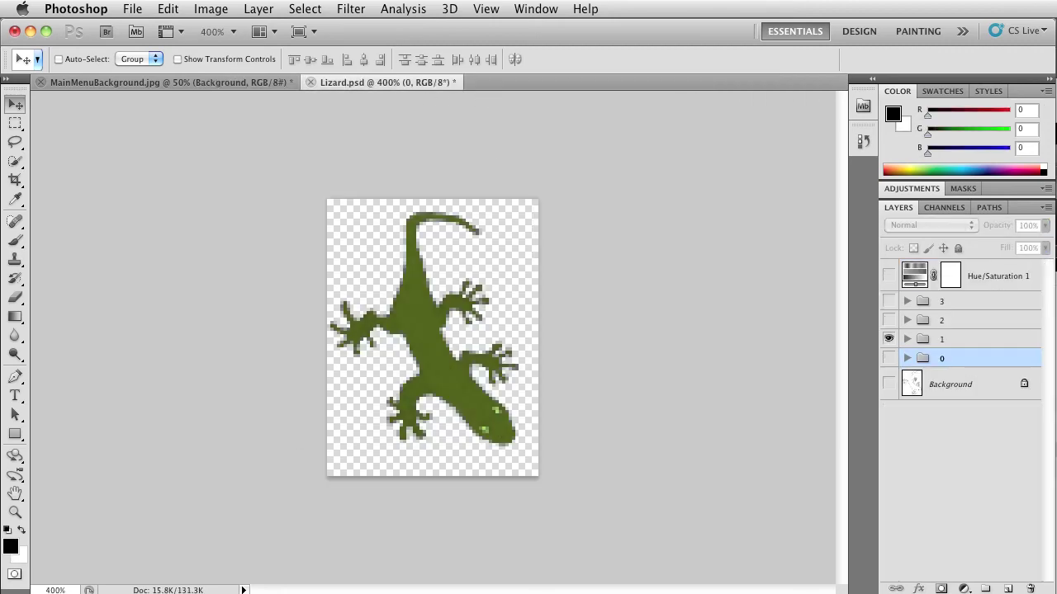
- Switch back to the forum topic in Chrome and highlight Photoshop item 5, "Quick grass and more complex grass"
key(super+Tab)
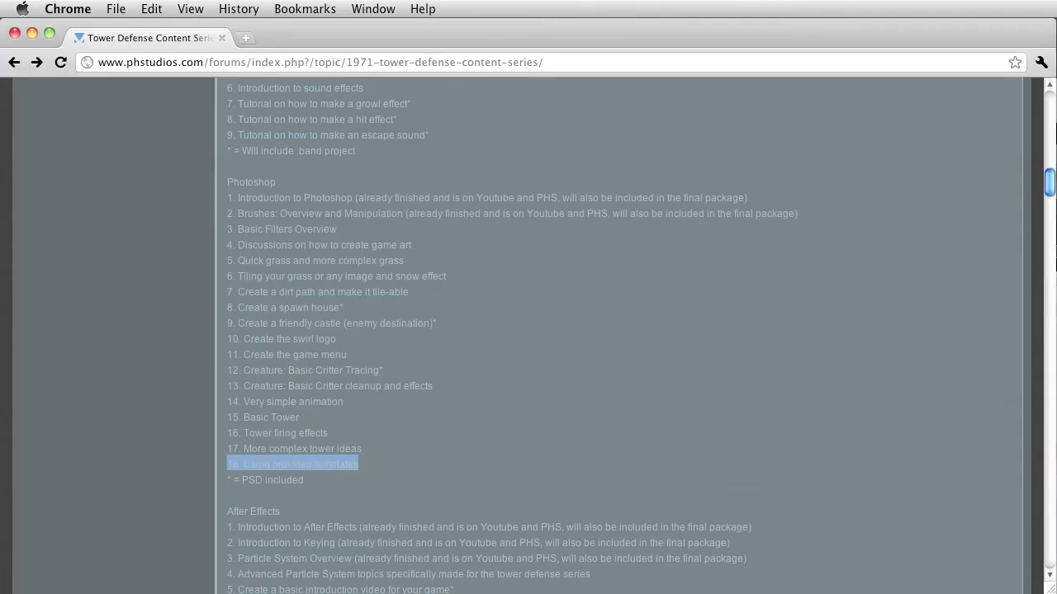
click(405, 363)
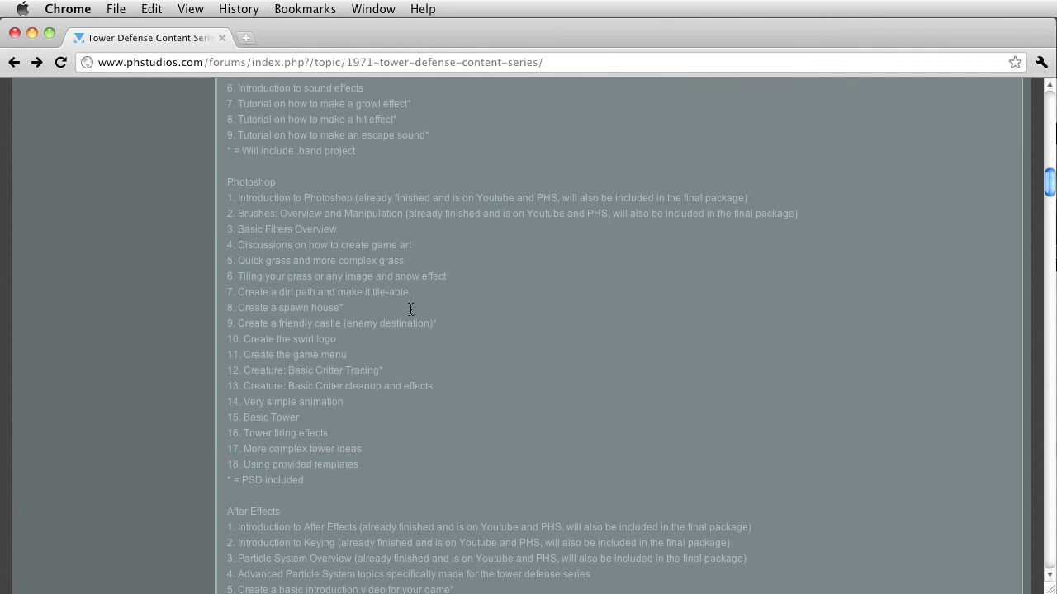
drag(413, 264, 236, 261)
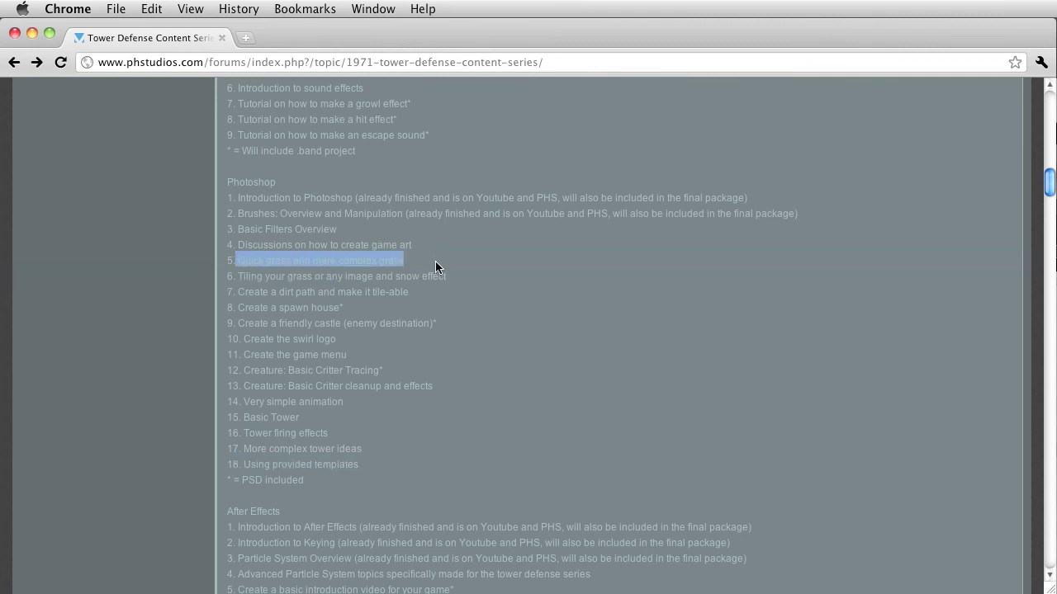